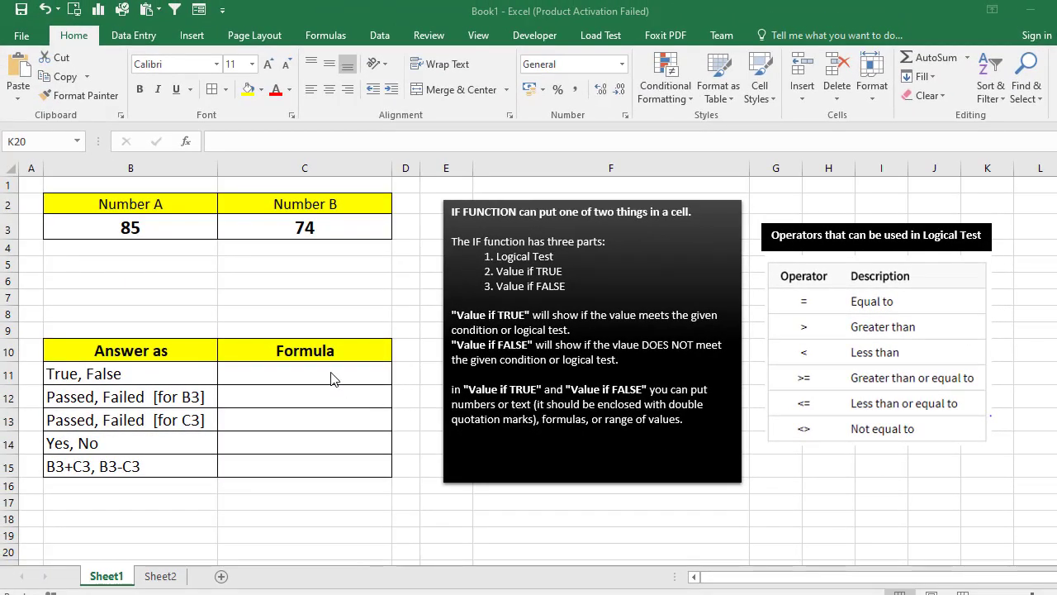
Examine the two numbers in B3 and C3 and the required answer types listed in B11:B15.
left_click(165, 225)
left_click(165, 226)
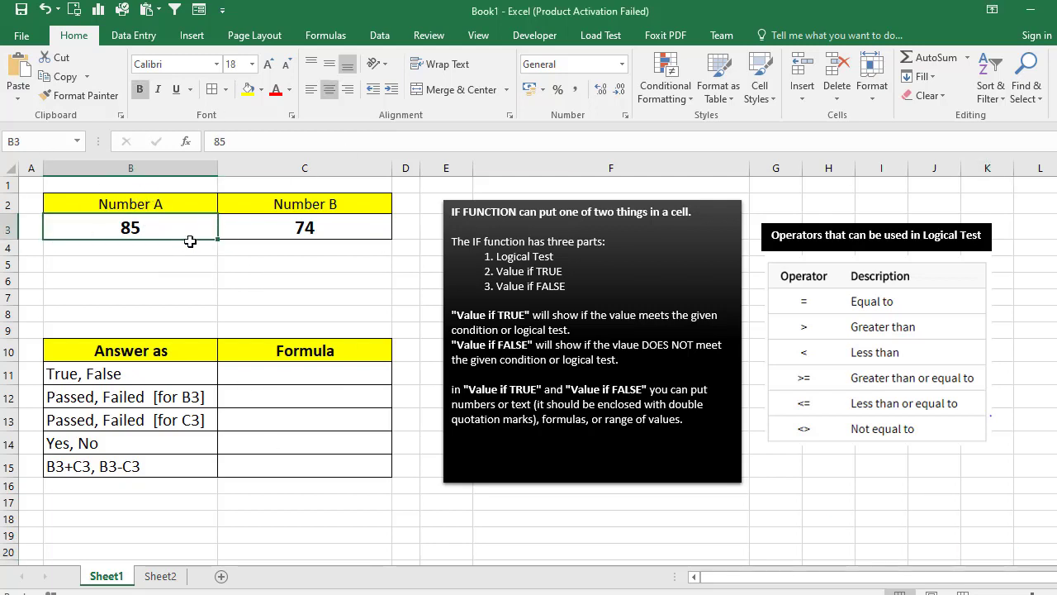
left_click(296, 230)
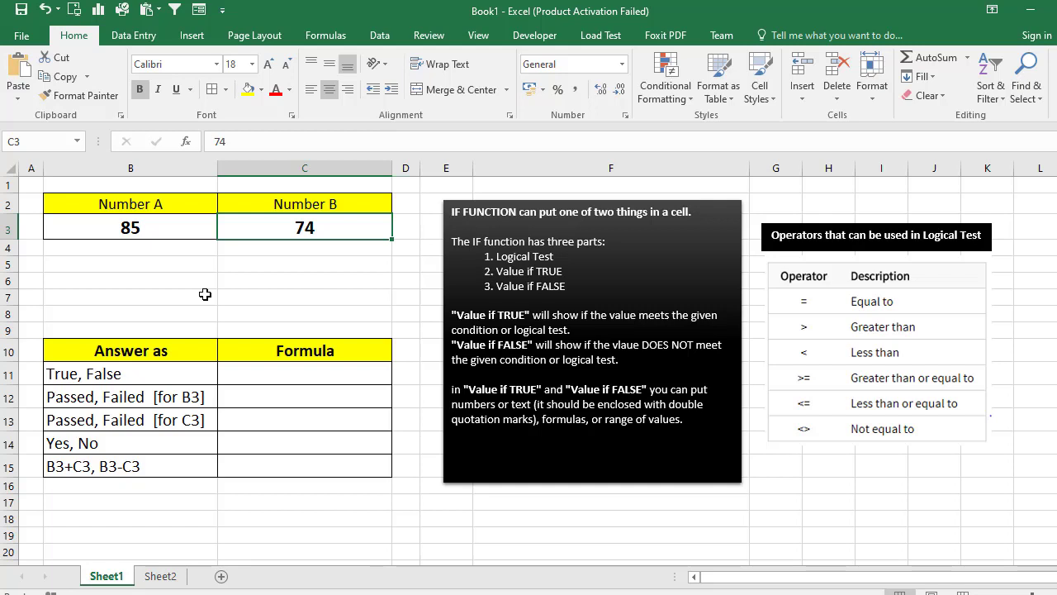
left_click(287, 371)
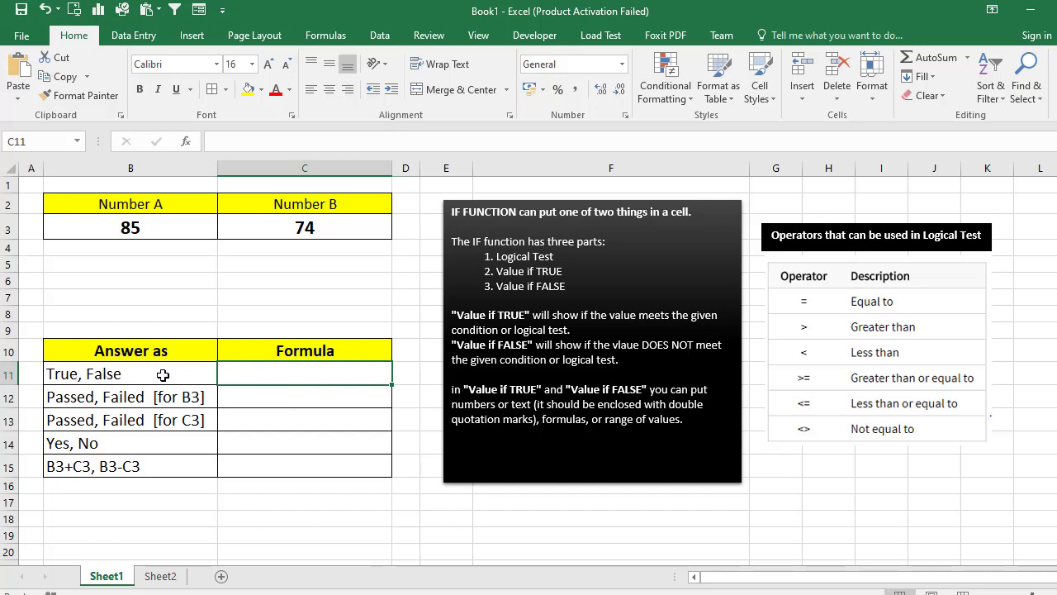
left_click_drag(126, 373, 111, 469)
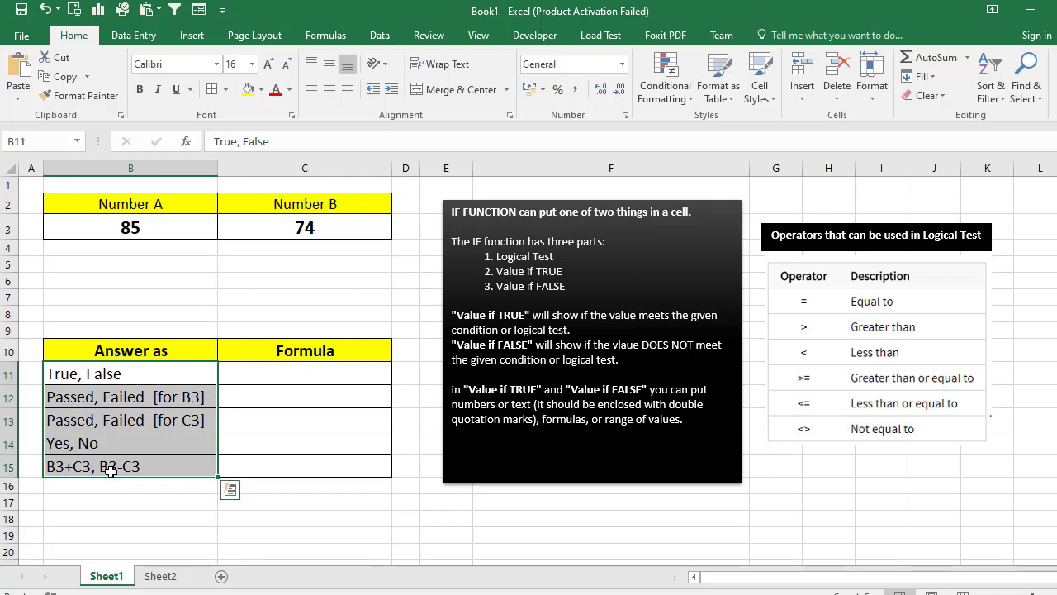
left_click(295, 376)
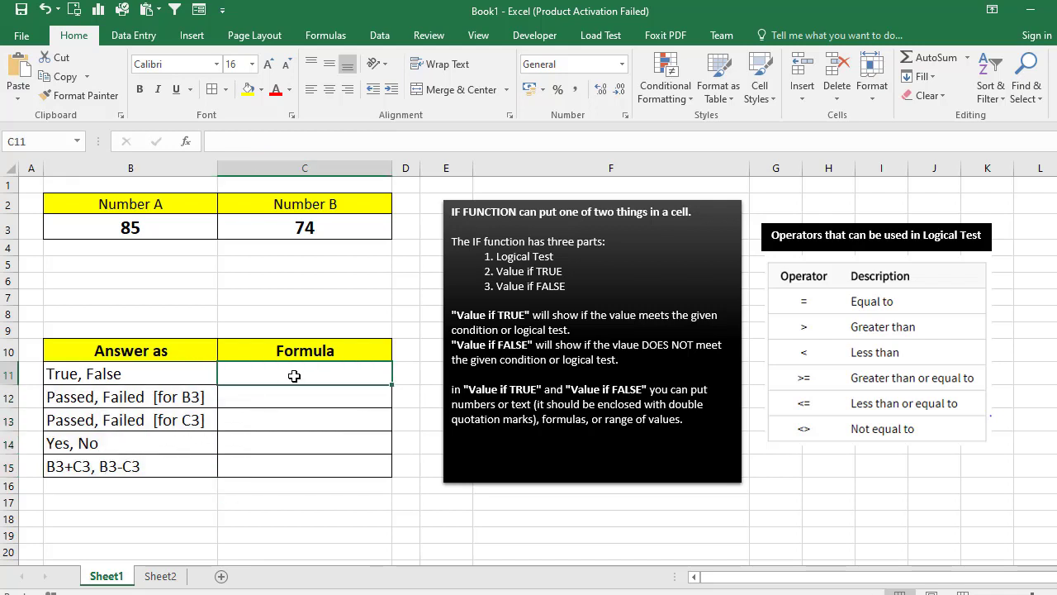
left_click(61, 376)
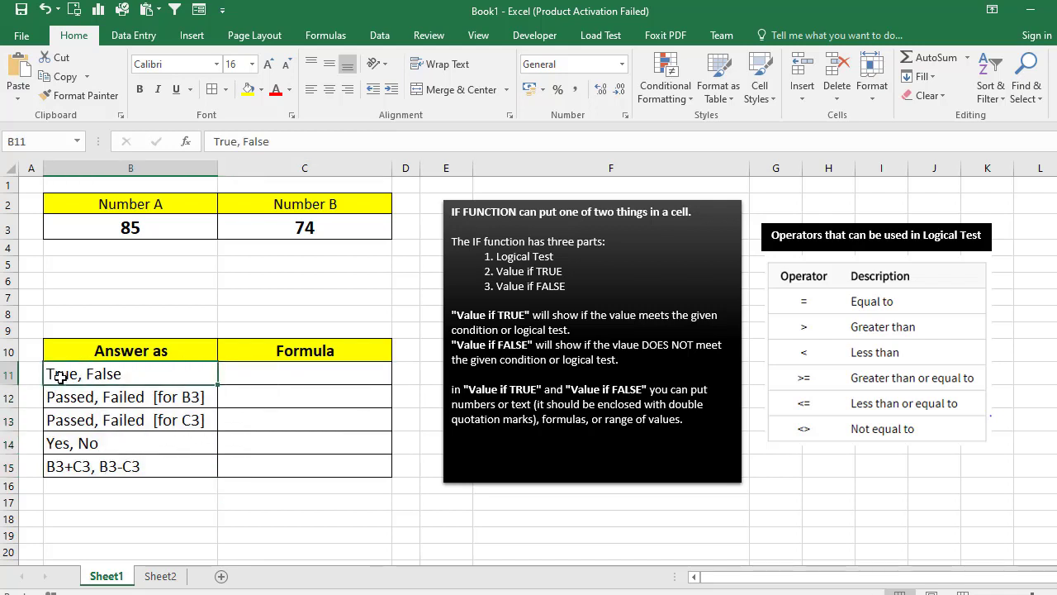
Begin an IF formula in C11 with the logical test B3>C3.
left_click(304, 373)
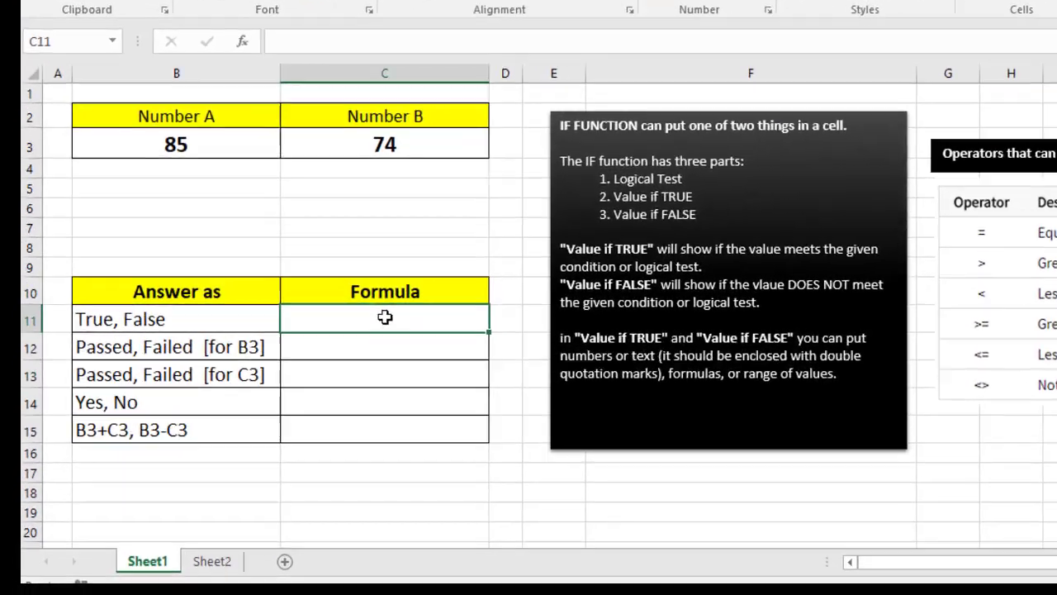
type("=")
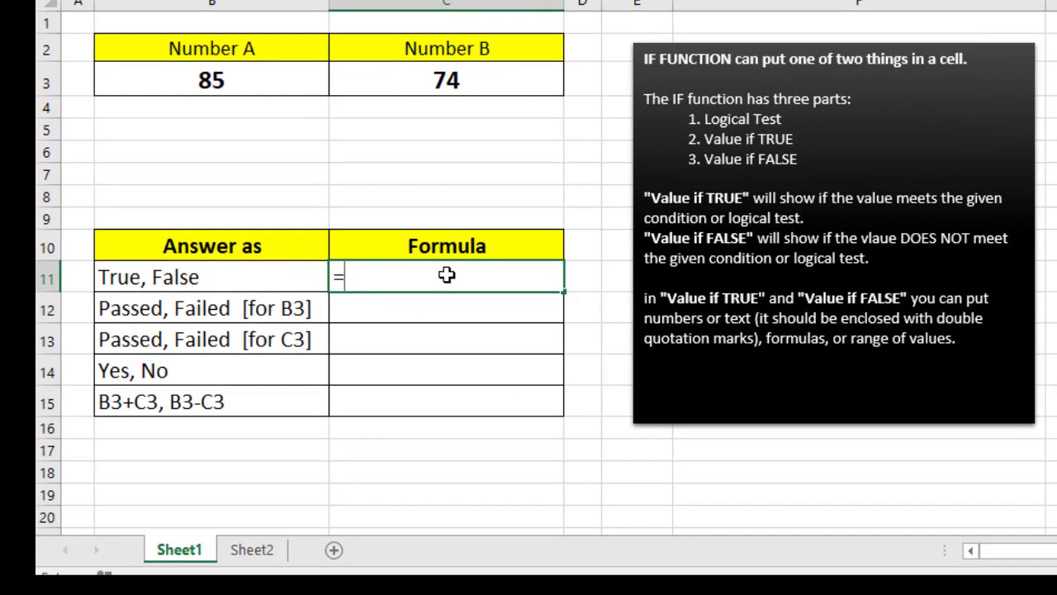
type("I")
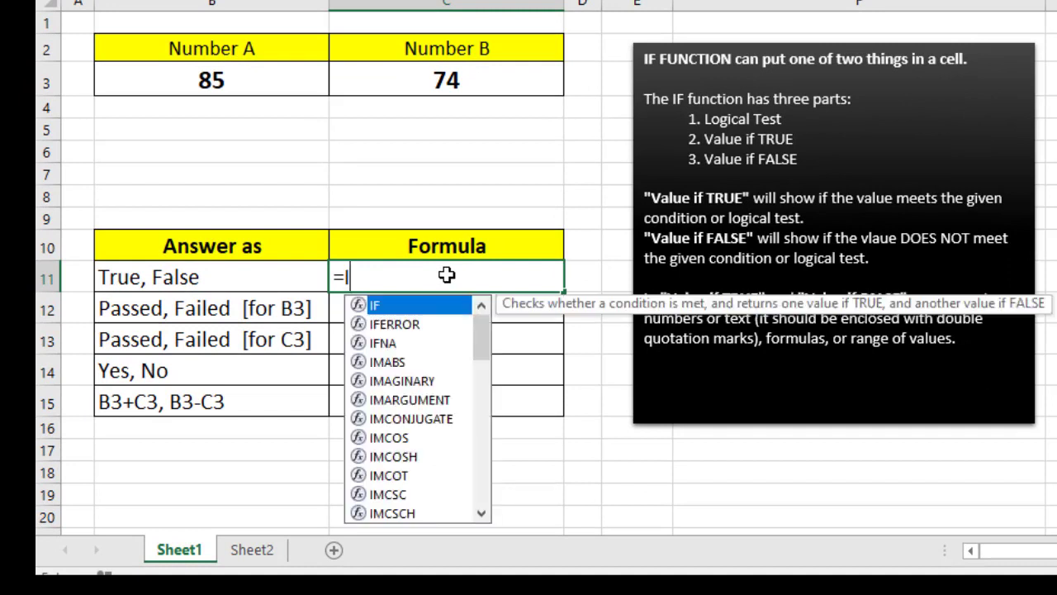
type("F(")
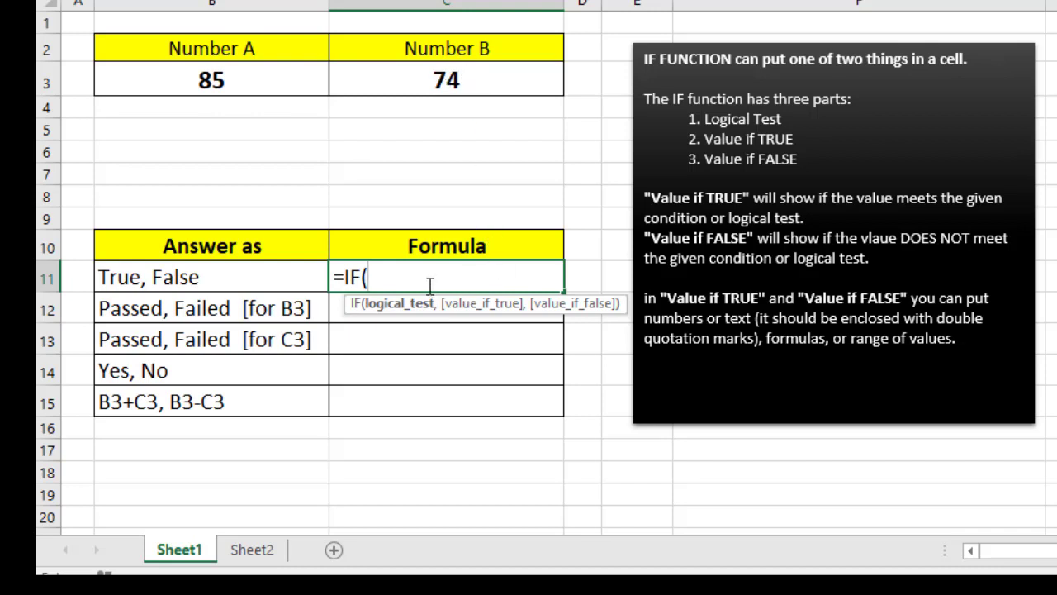
left_click(219, 79)
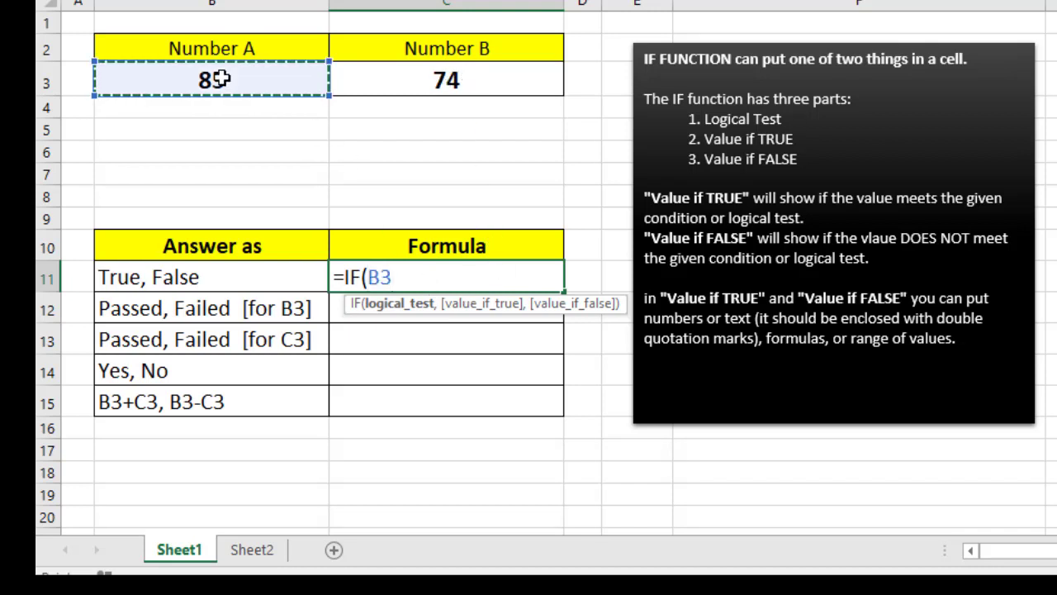
type(">")
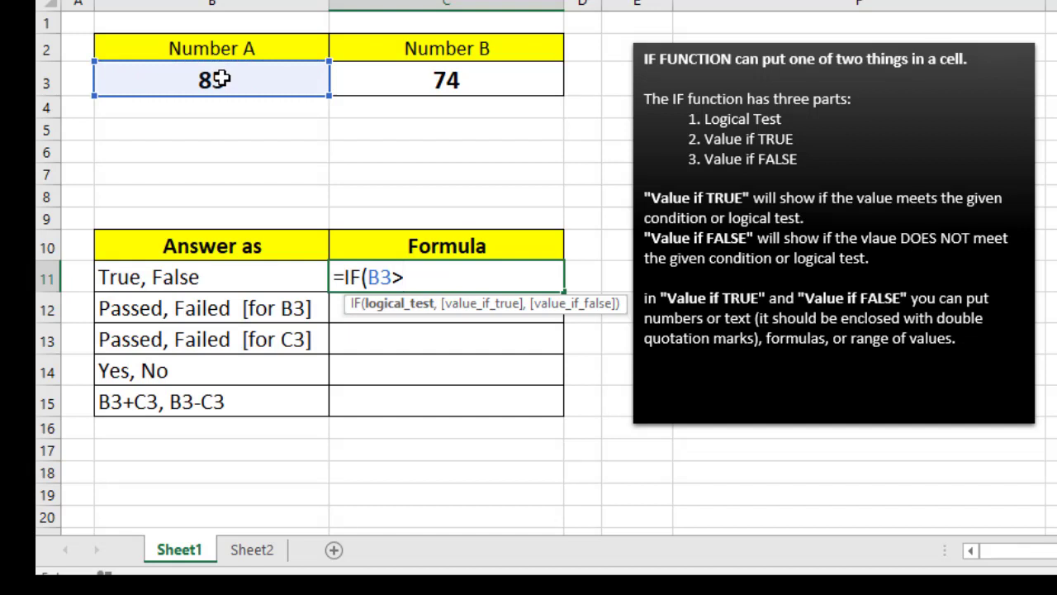
left_click(447, 80)
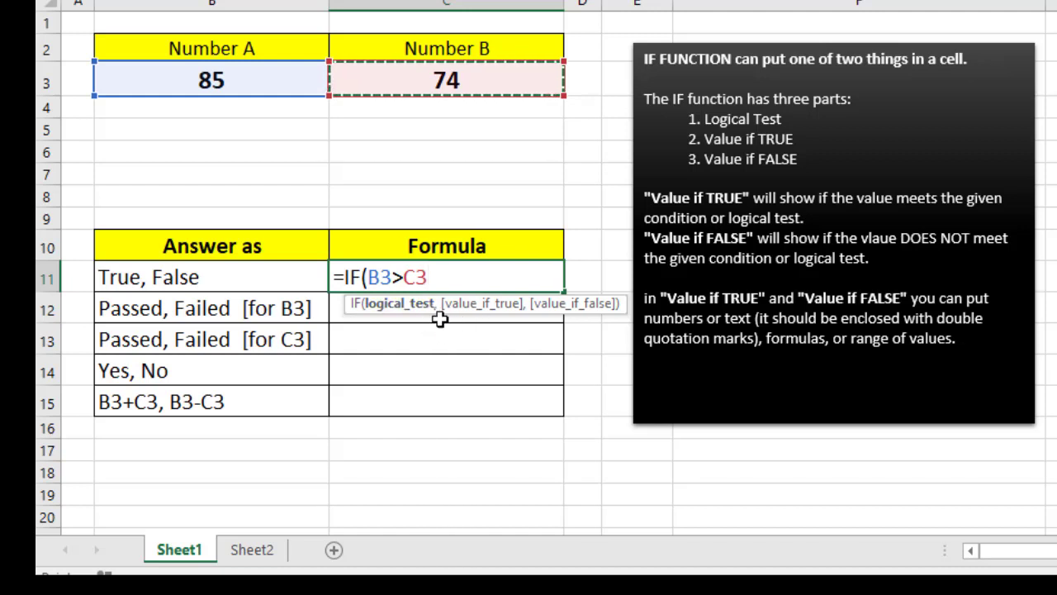
Complete the C11 formula with "True" as the value if true and "False" as the value if false.
type(";")
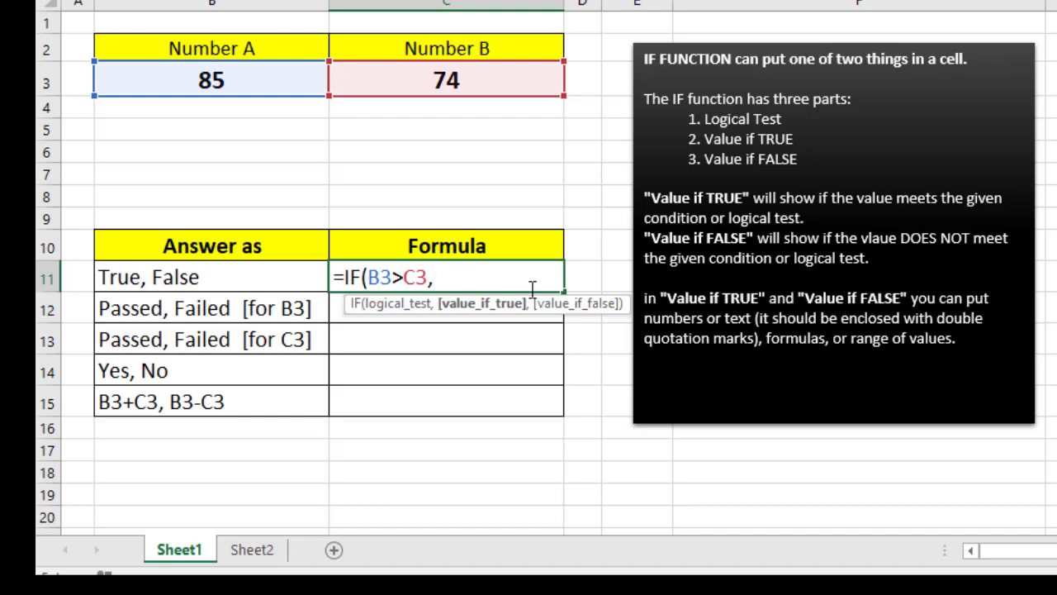
type("\"TR")
key("BackSpace")
key("BackSpace")
type("True")
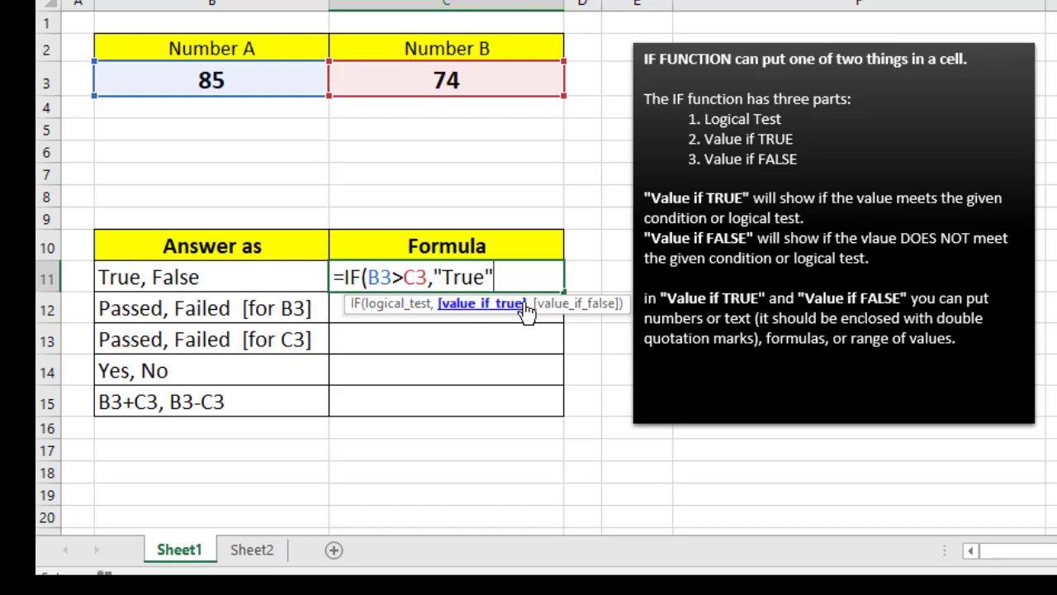
type("\",")
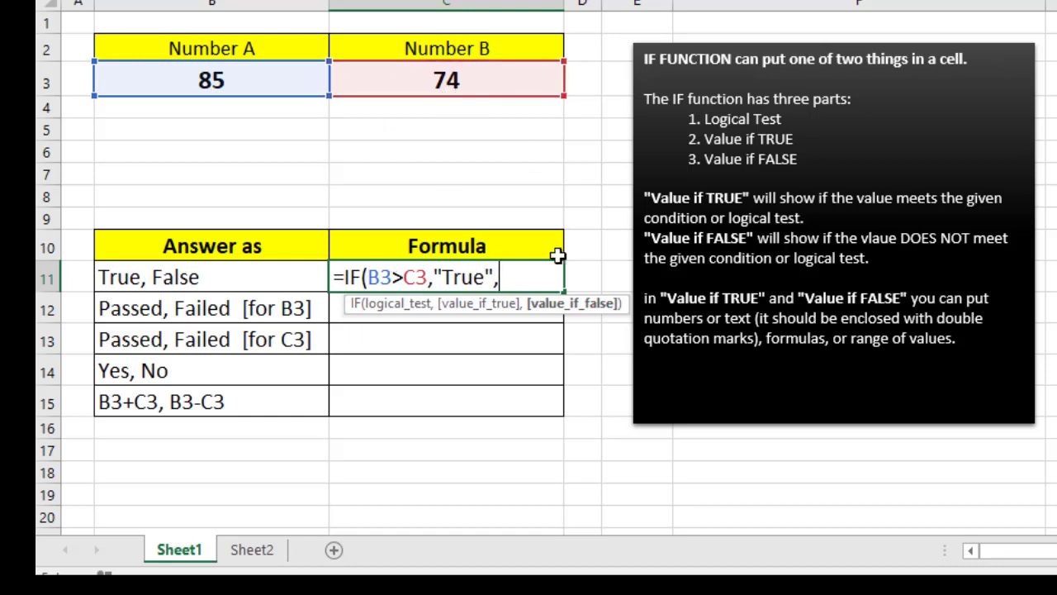
type("\"False\")")
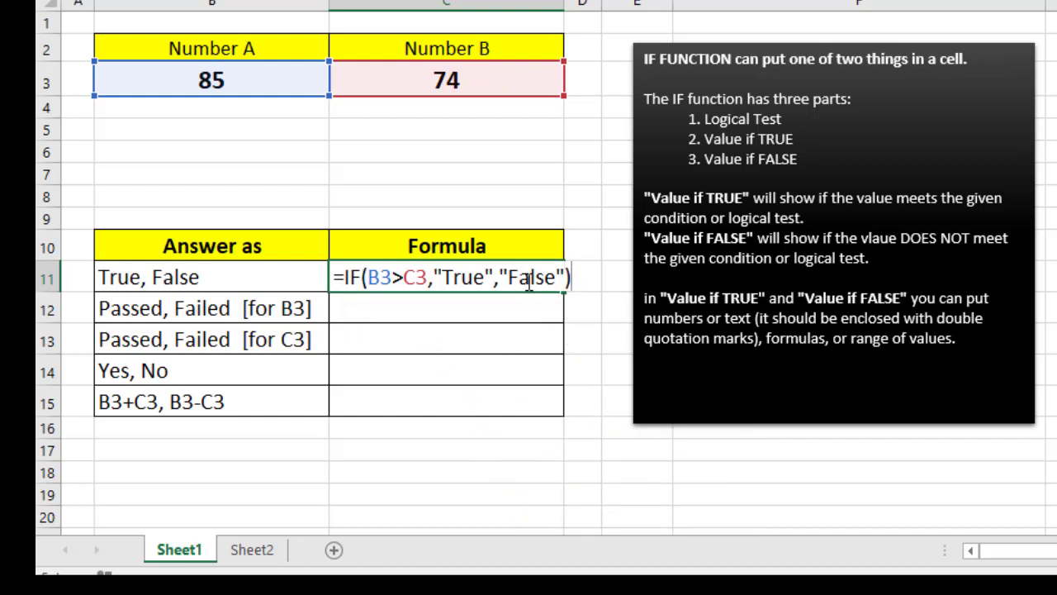
key("Return")
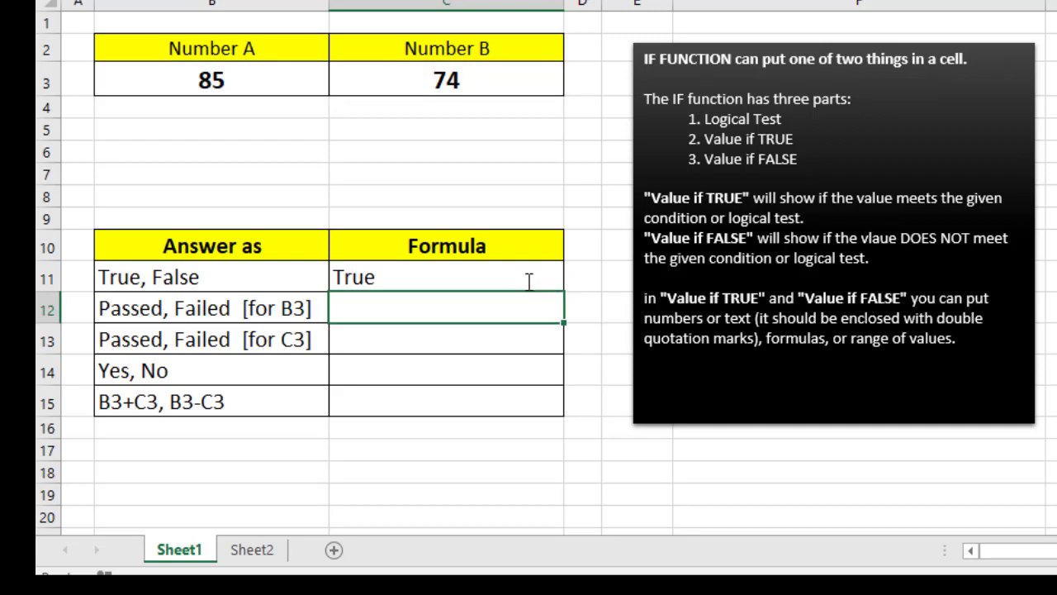
Change Number A in B3 to 65 to test the True/False formula.
left_click(392, 277)
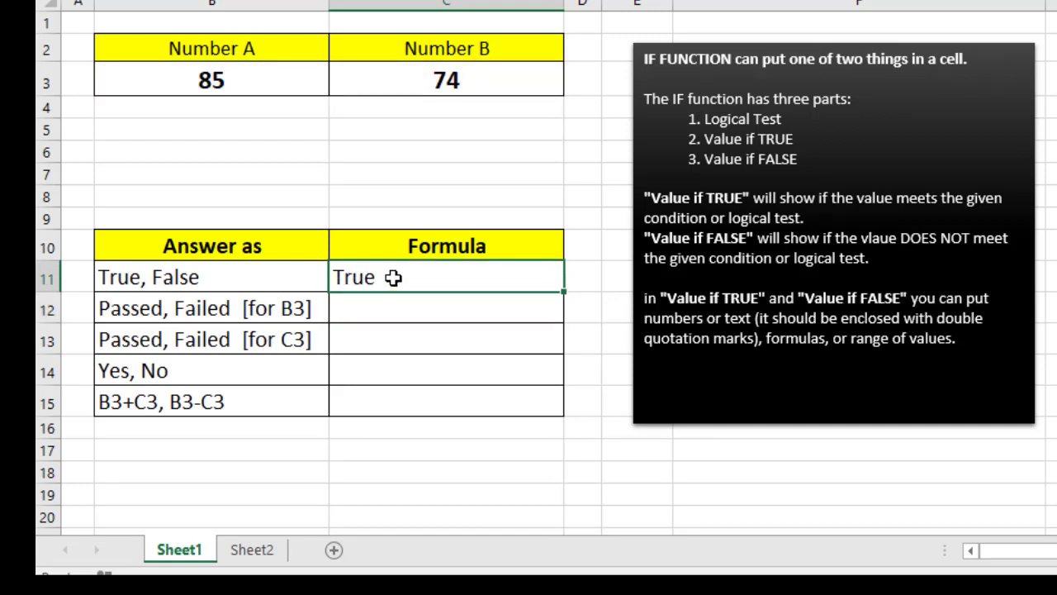
left_click(232, 88)
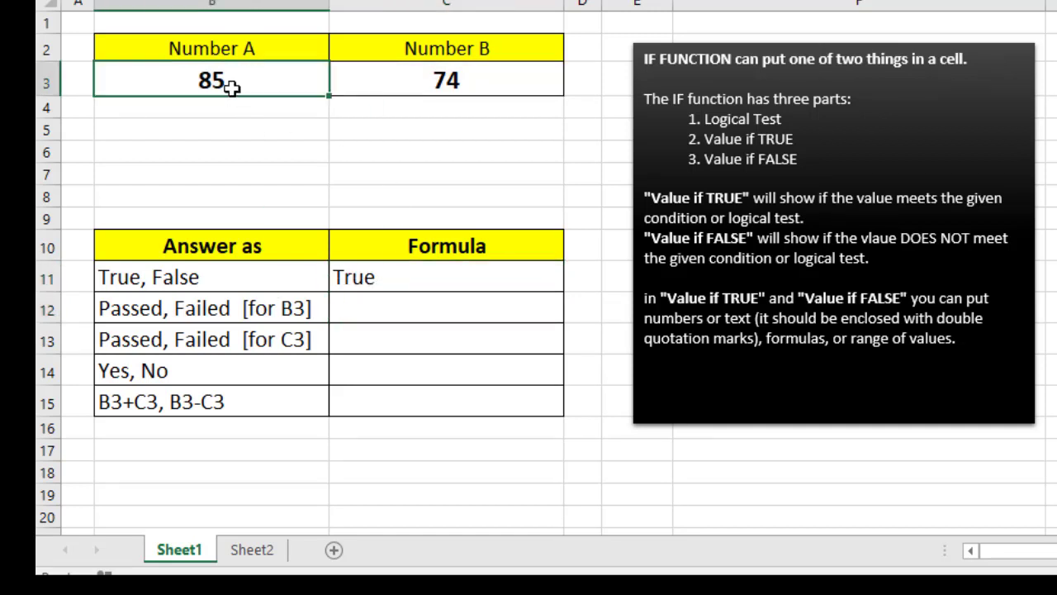
type("65")
key("Return")
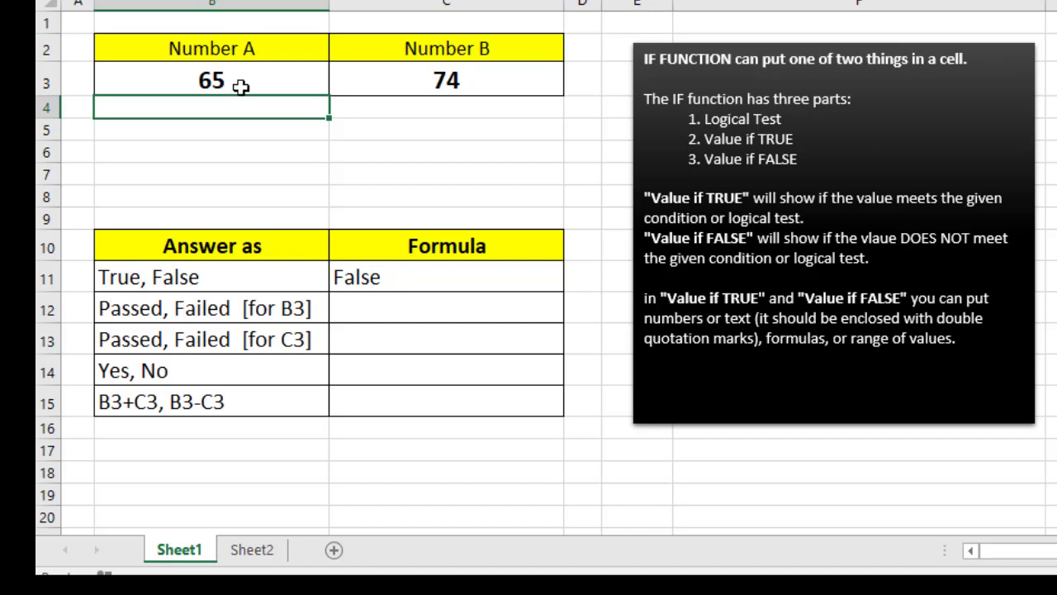
Set Number A in B3 back to 85.
left_click(404, 306)
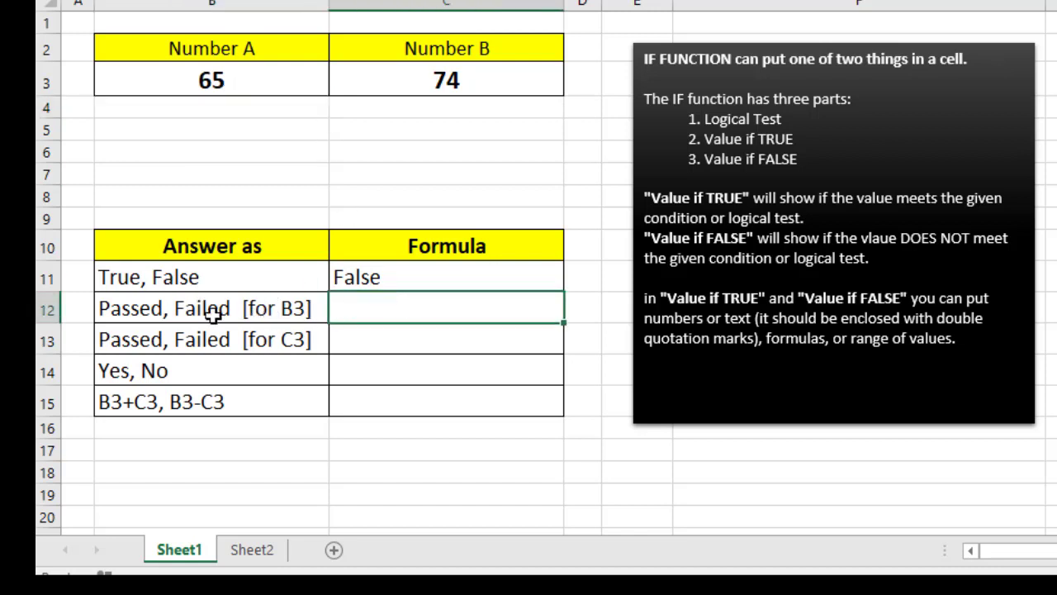
left_click(249, 88)
type("85")
key("ctrl+Return")
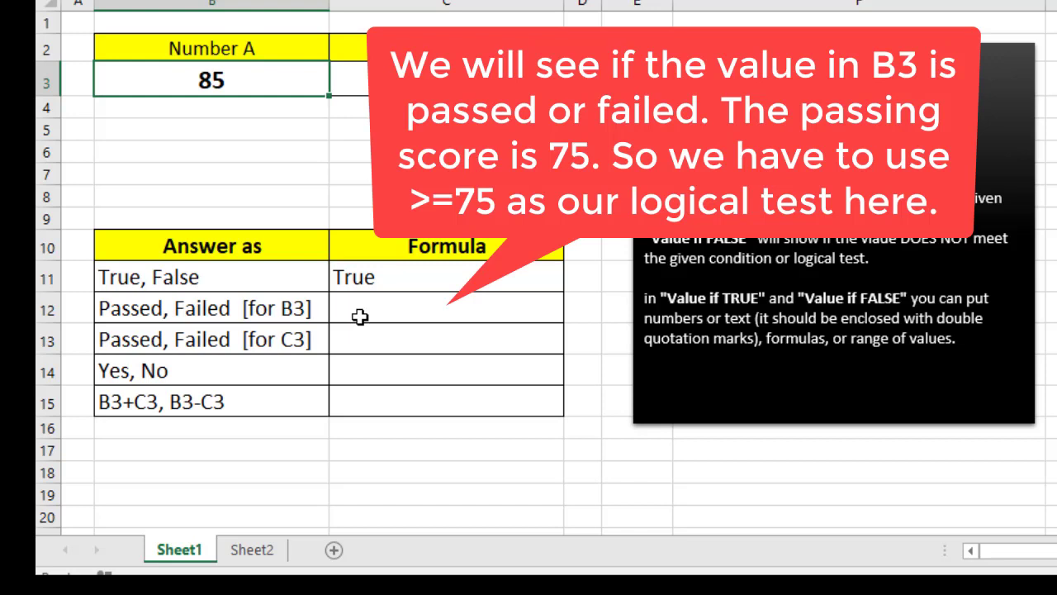
Enter an IF formula in C12 that returns "Passed" when B3>=75 and "Failed" otherwise.
left_click(415, 311)
type("=")
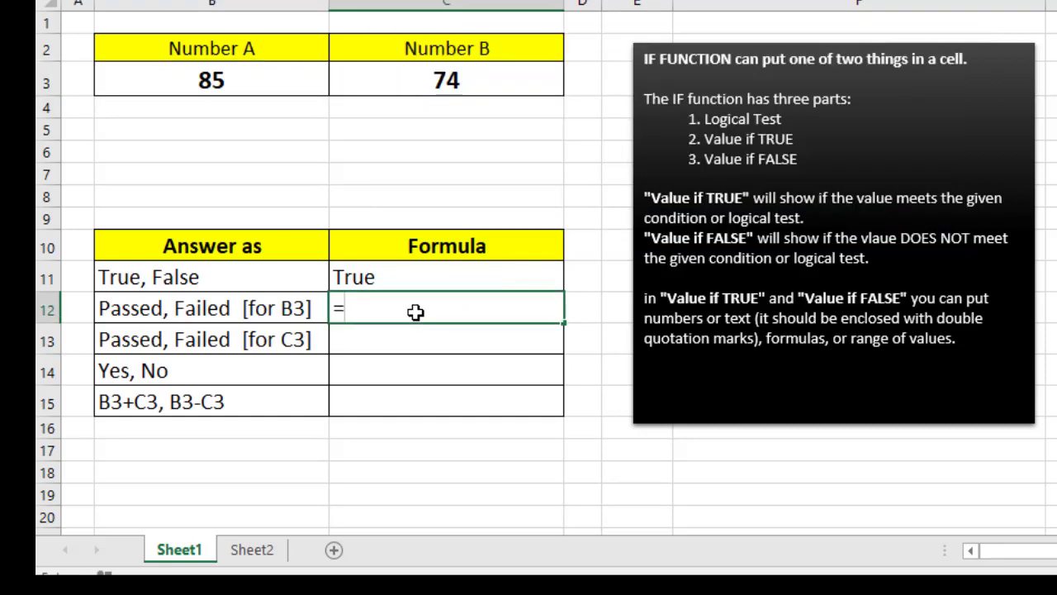
type("if(")
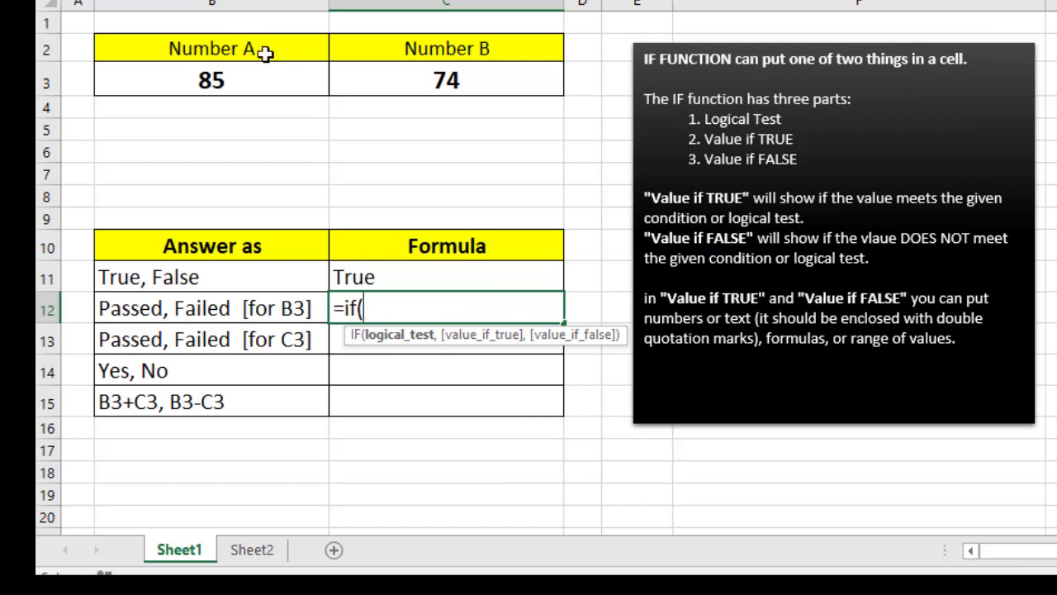
left_click(236, 81)
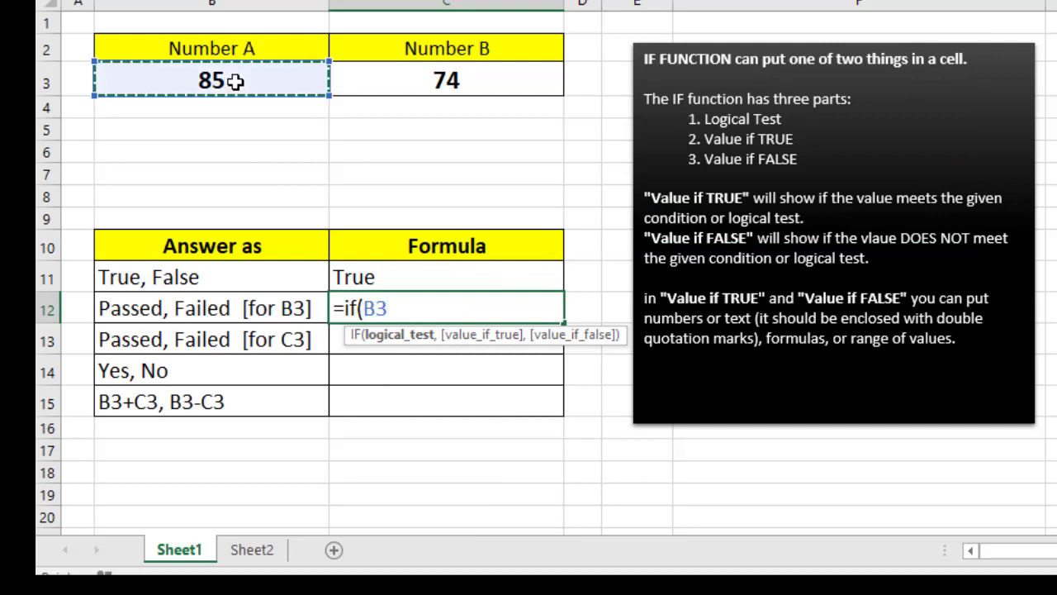
type(">=")
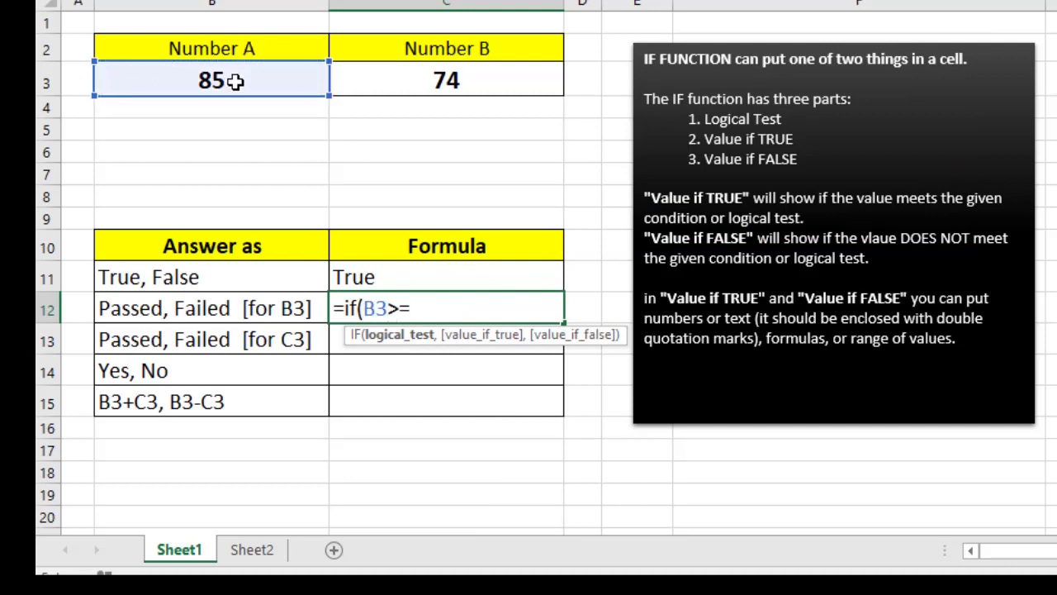
type("75,")
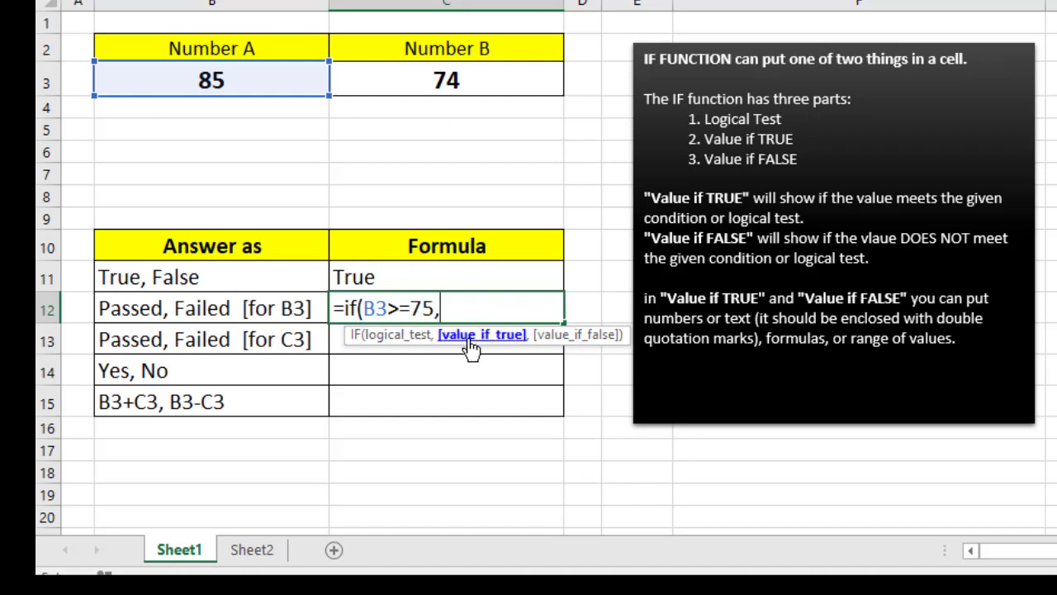
type("\"Passe")
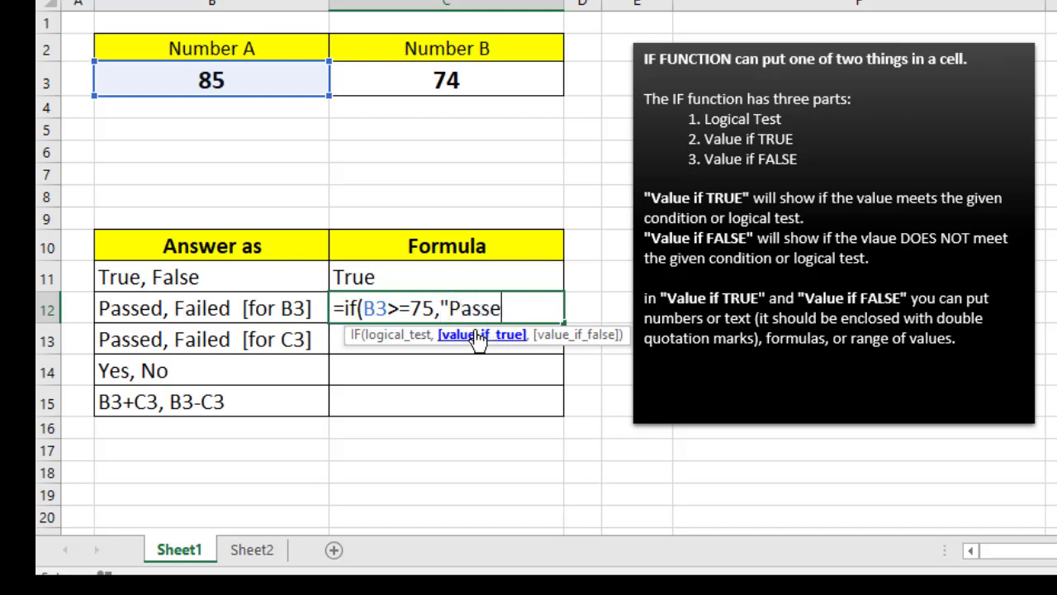
type("d\",")
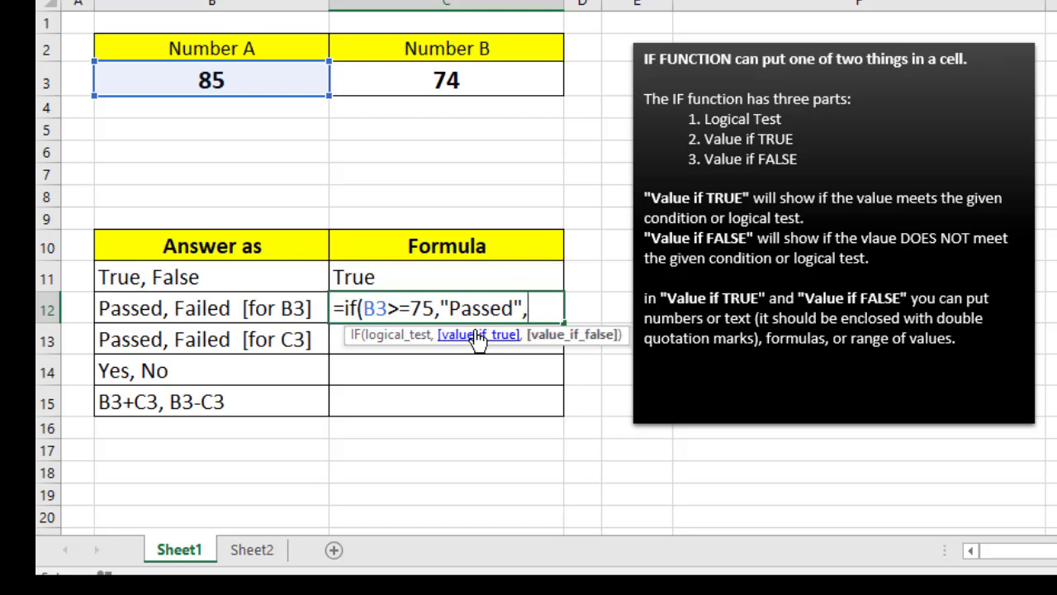
type("\"Fail")
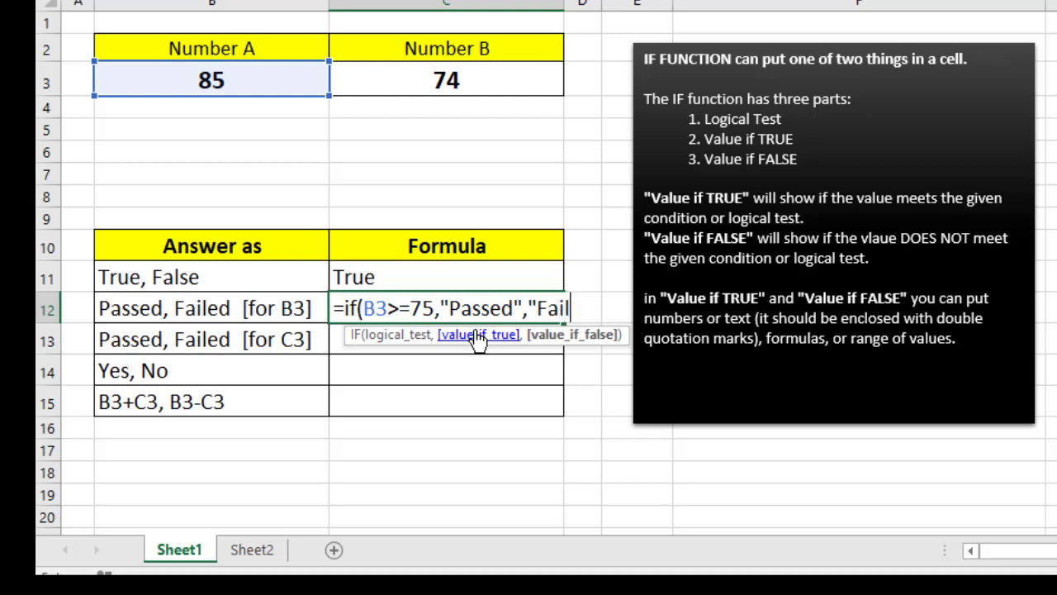
type("ed")
type("\")")
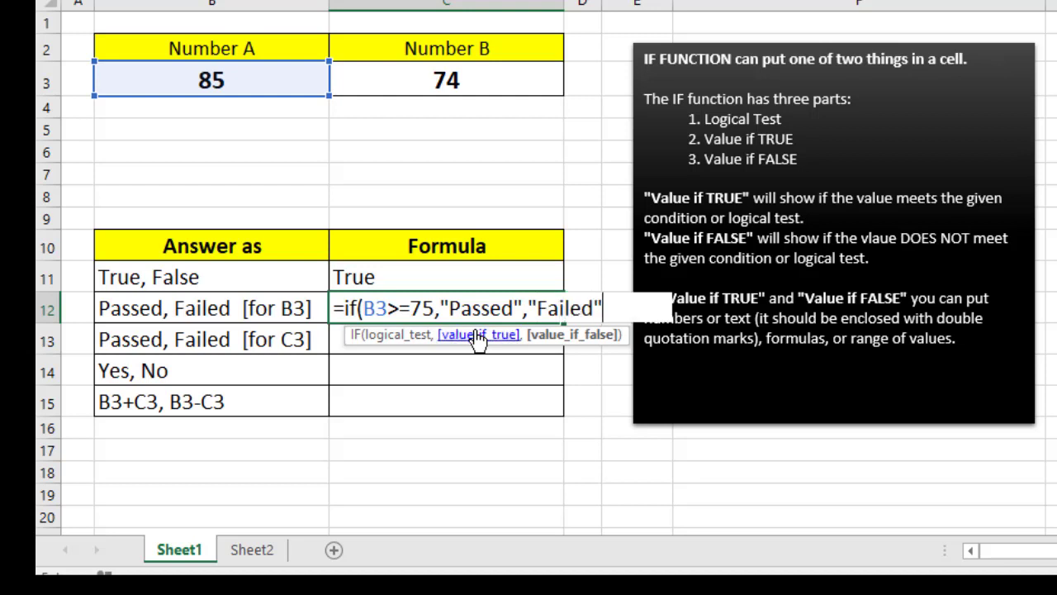
key("Return")
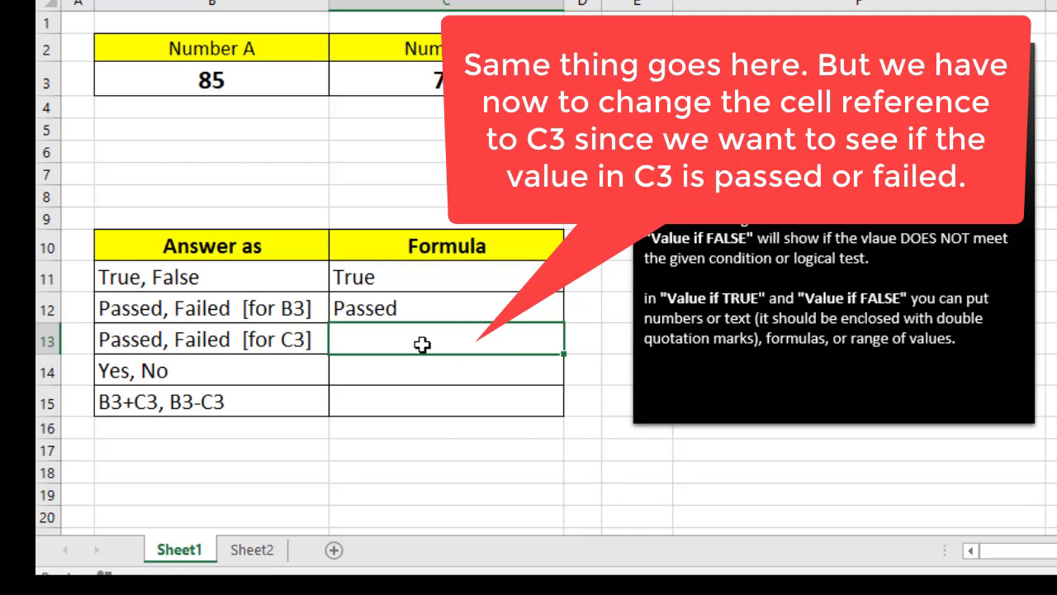
Write an IF formula in C13 that tests C3>=75, with "Passed" if true and Failed if false.
type("=if")
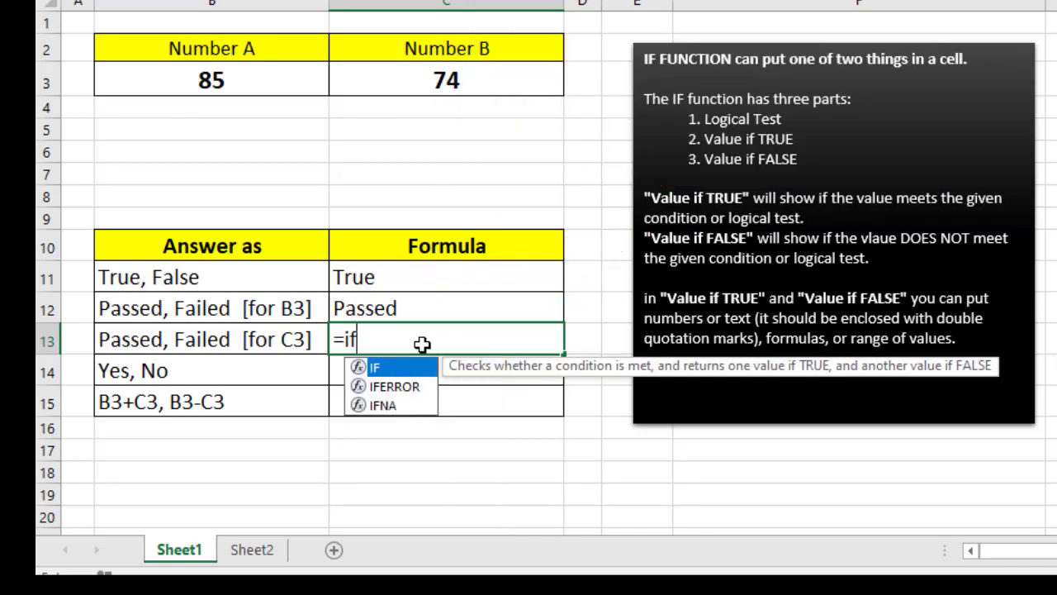
type("(")
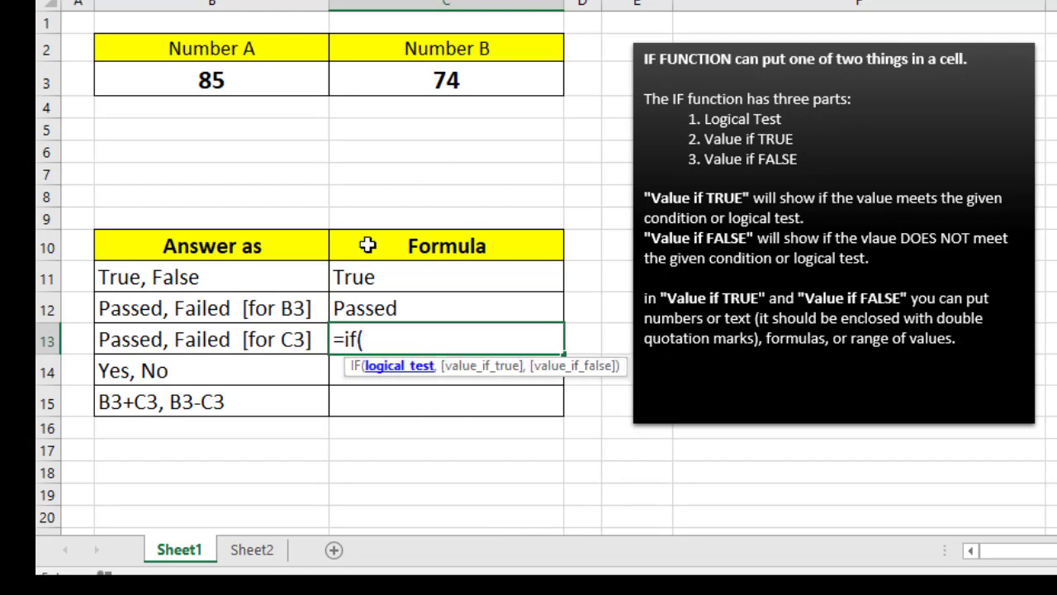
left_click(426, 83)
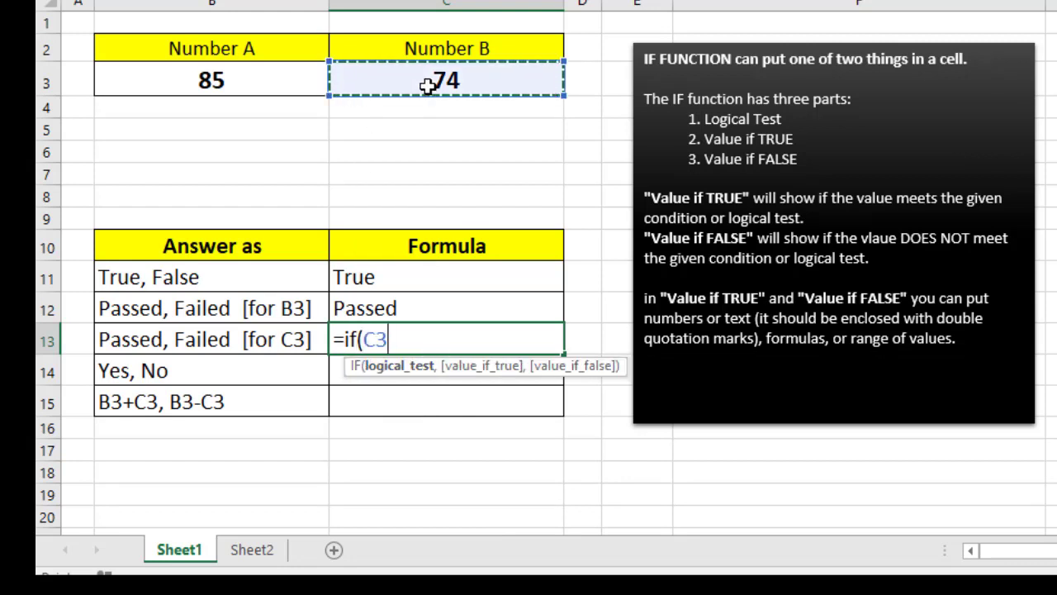
type(">=")
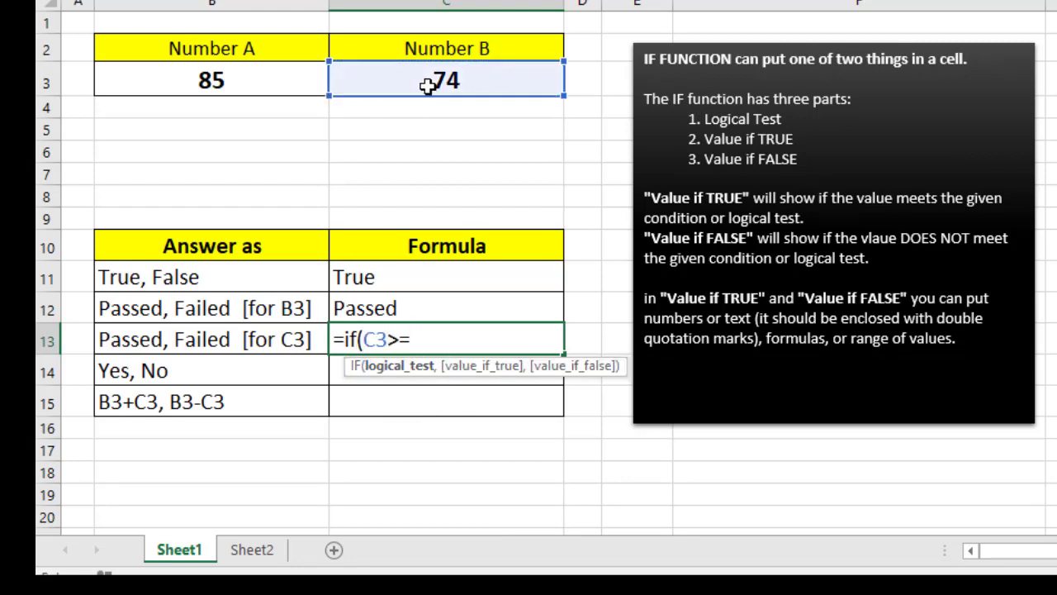
type("75,")
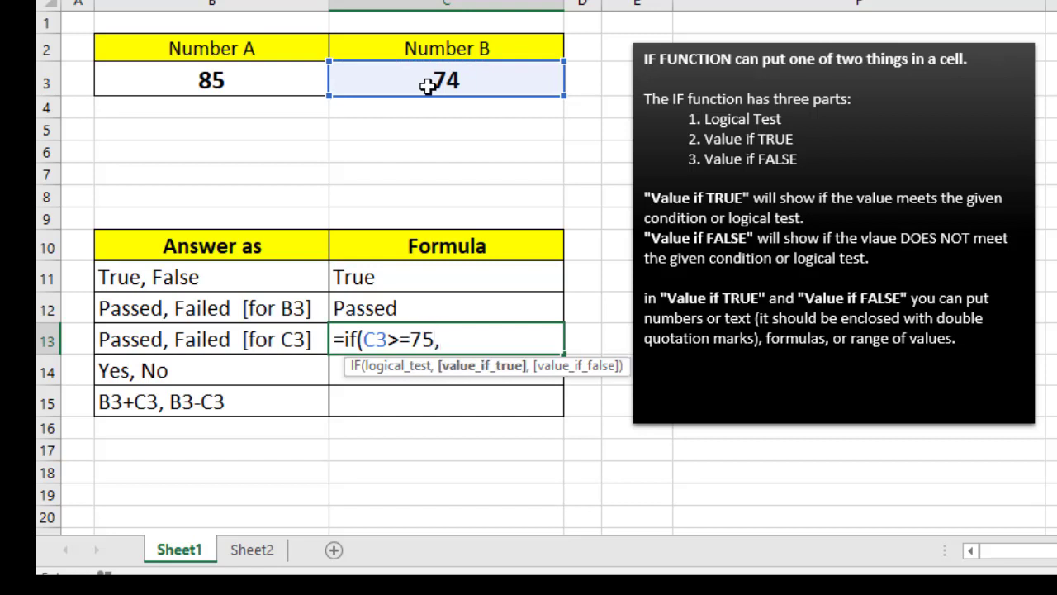
type("\"Passed\",")
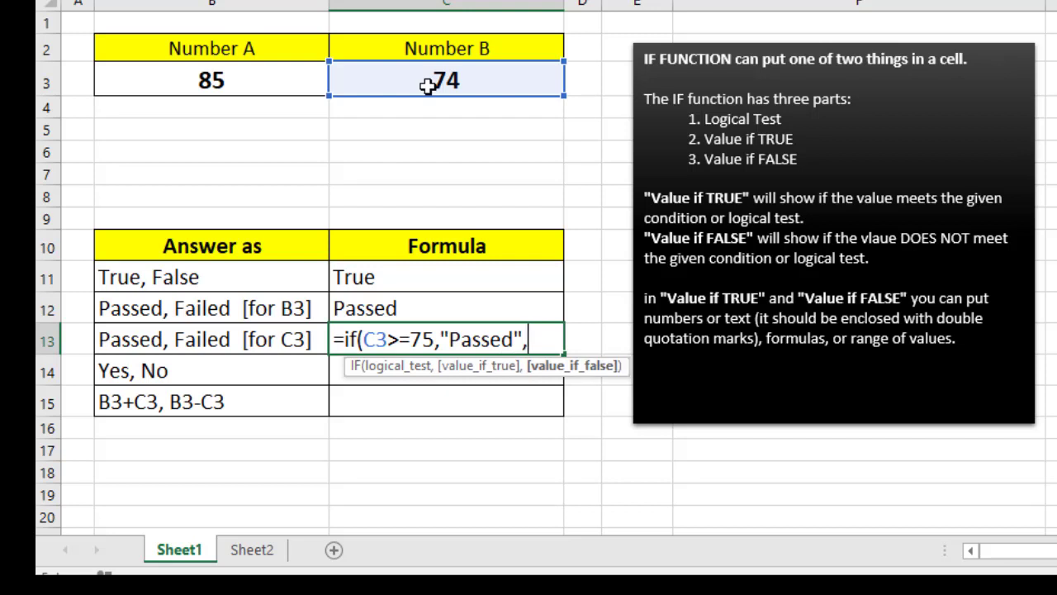
type("\"Failed")
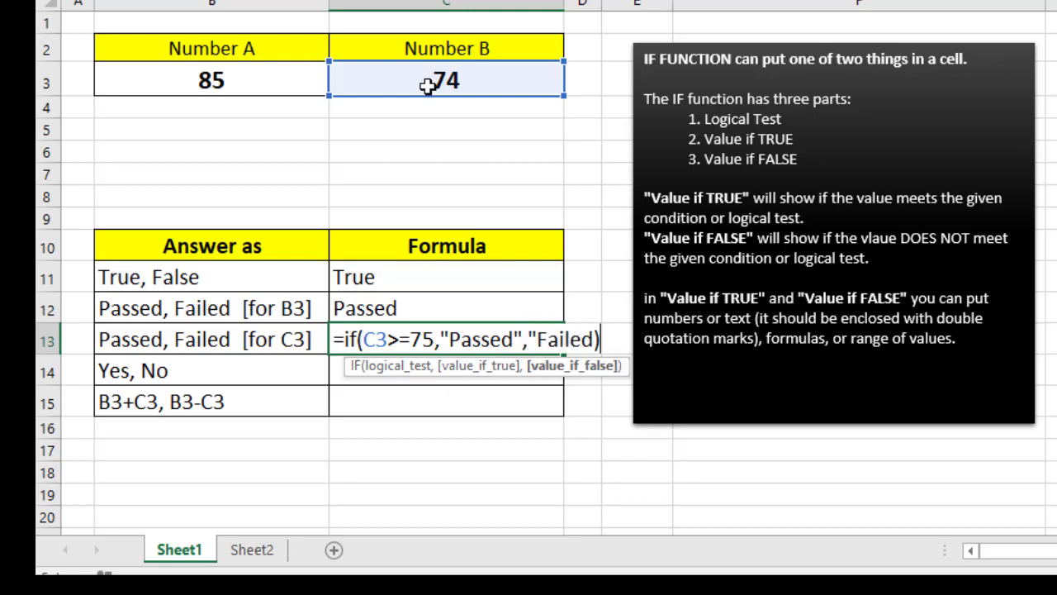
key("Return")
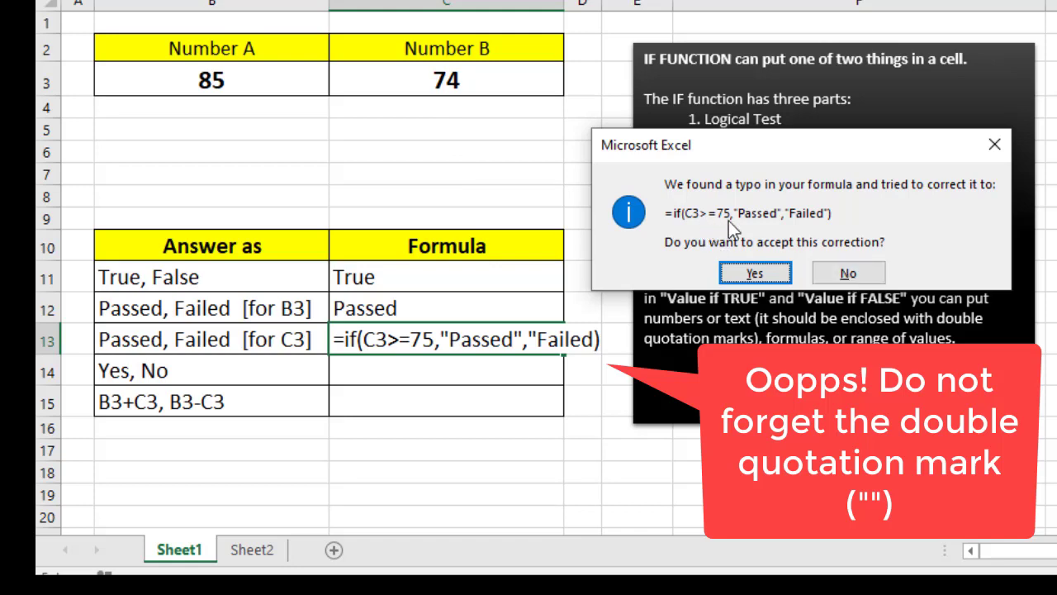
Decline the suggested correction and add the missing closing quotation mark after Failed in the C13 formula.
left_click(853, 274)
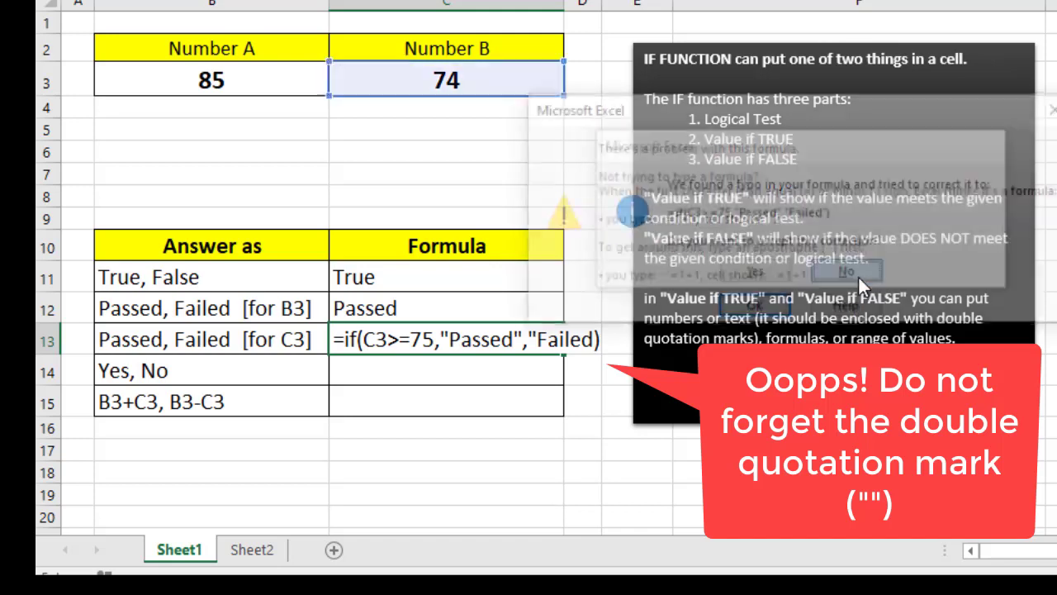
left_click(755, 310)
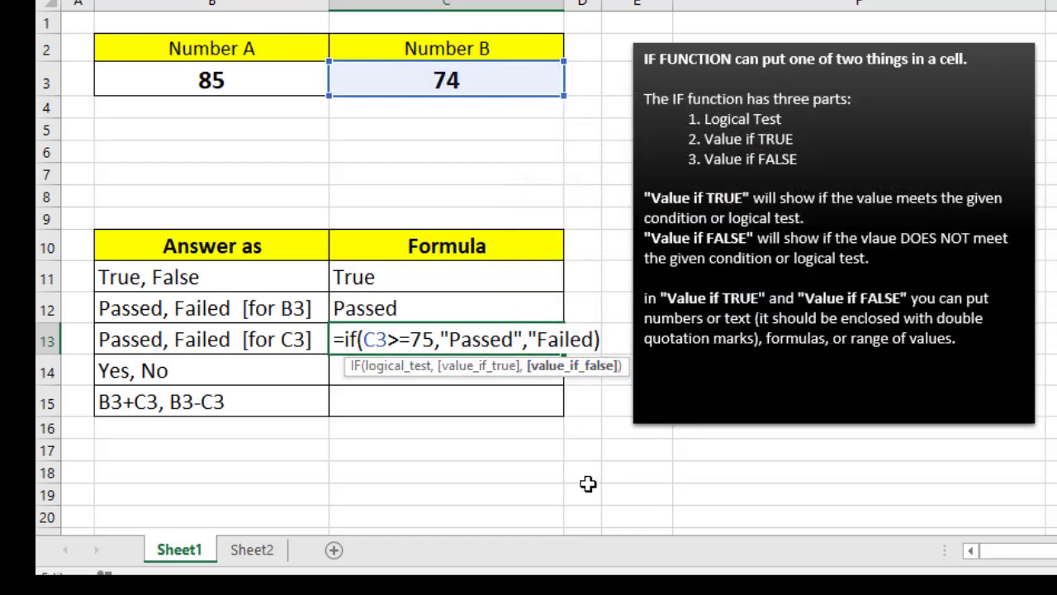
key("Left")
type("\",\"")
key("Return")
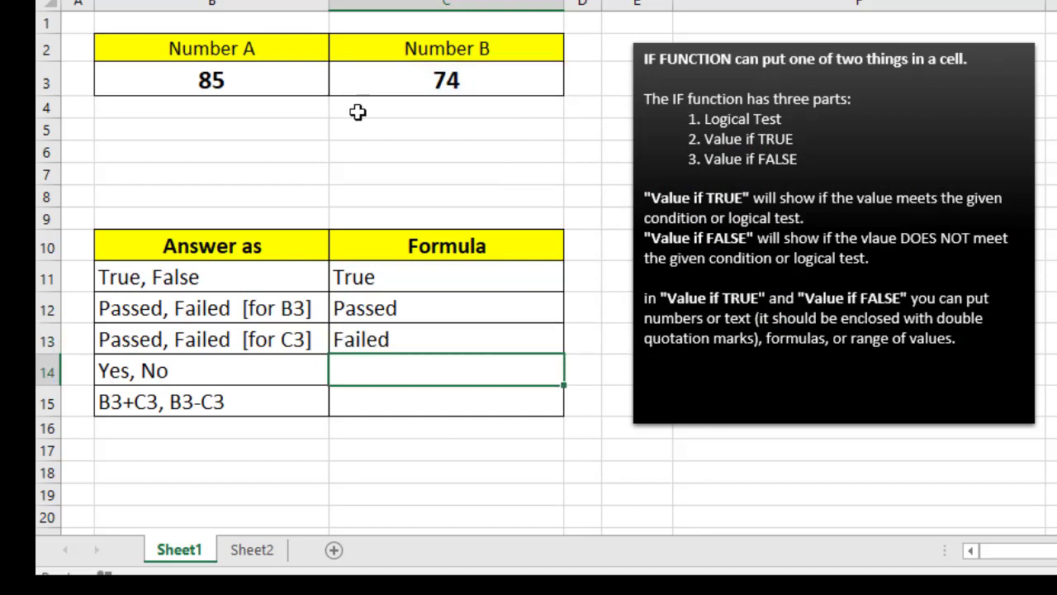
left_click(212, 87)
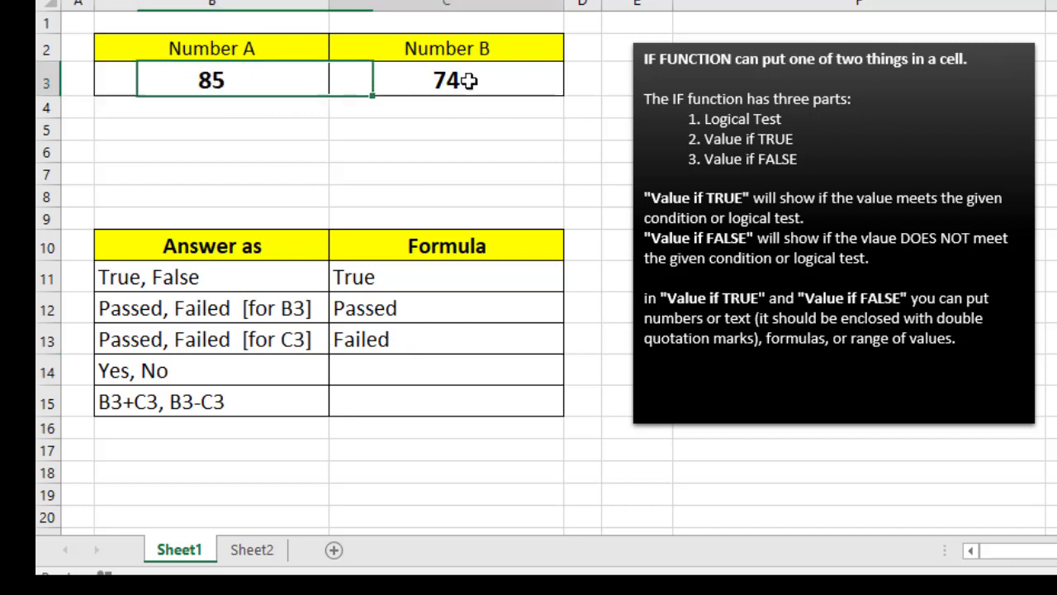
left_click(467, 80)
left_click(148, 373)
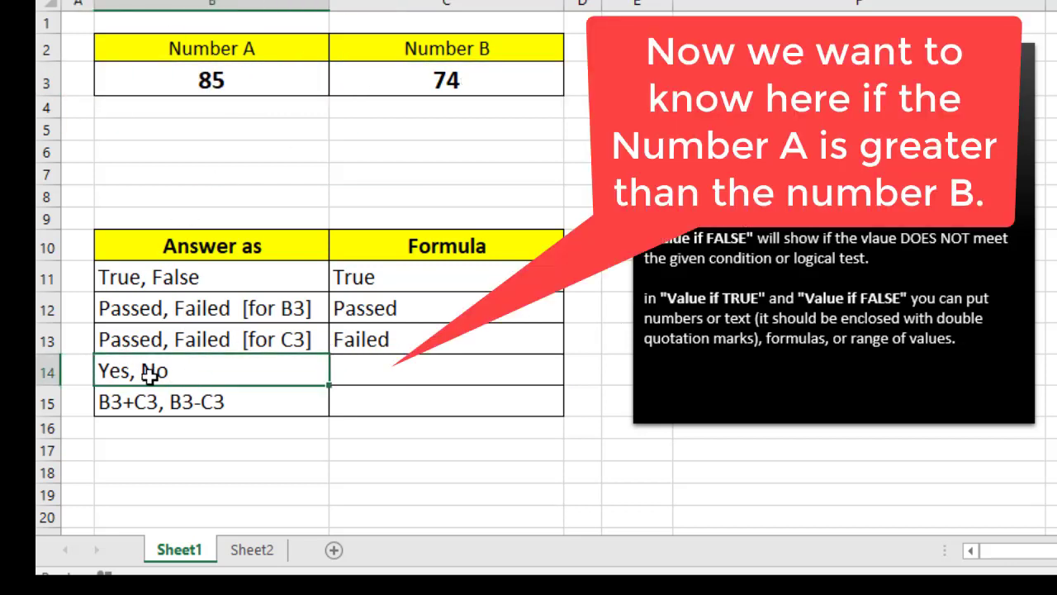
Enter an IF formula in C14 that returns "Yes" when B3>C3 and "No" otherwise.
left_click(413, 378)
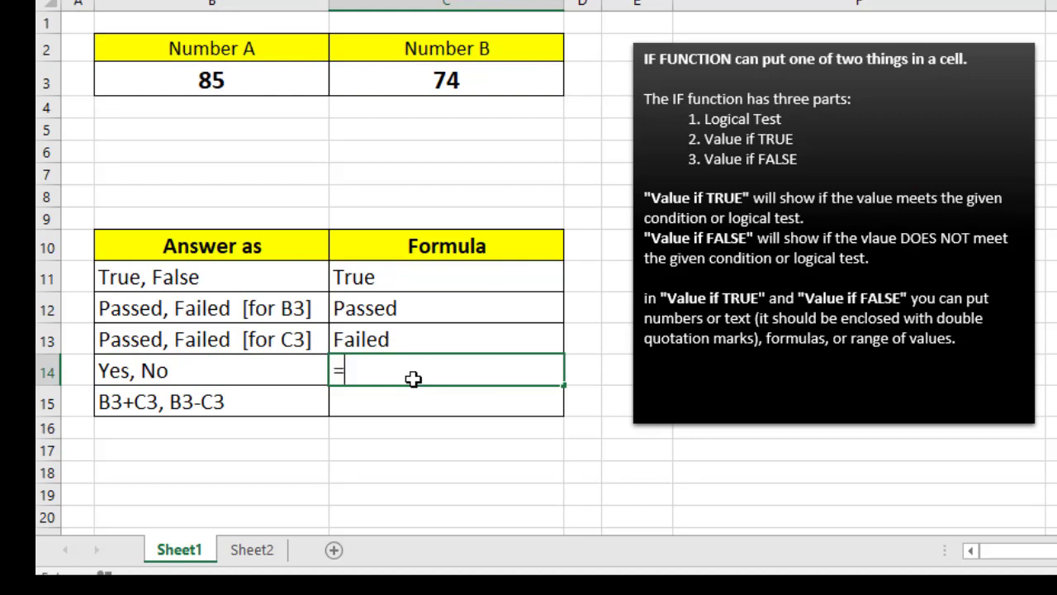
type("=if")
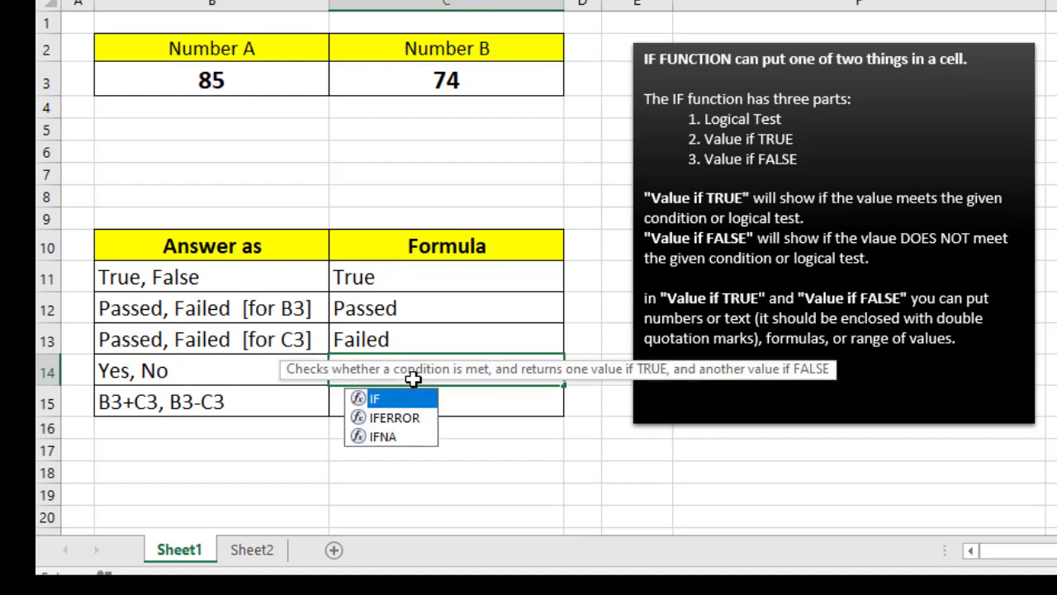
type("(")
left_click(215, 78)
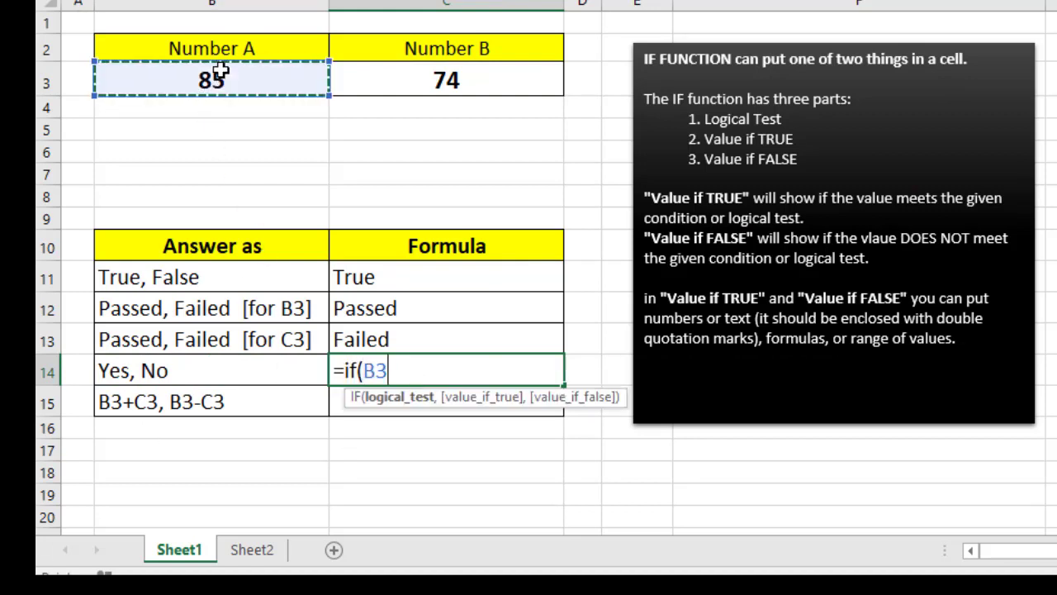
type(">")
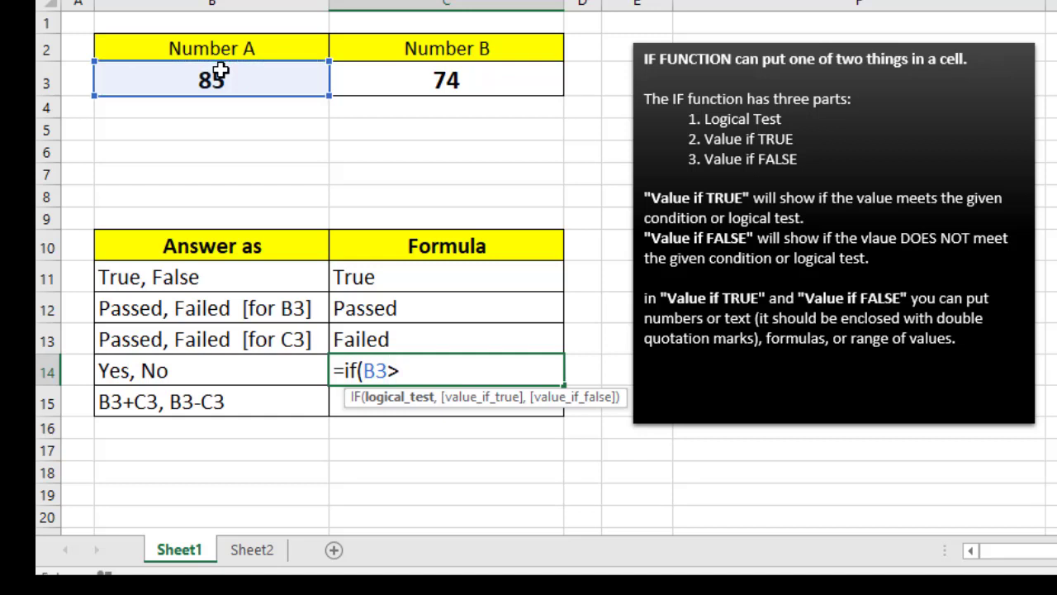
left_click(470, 70)
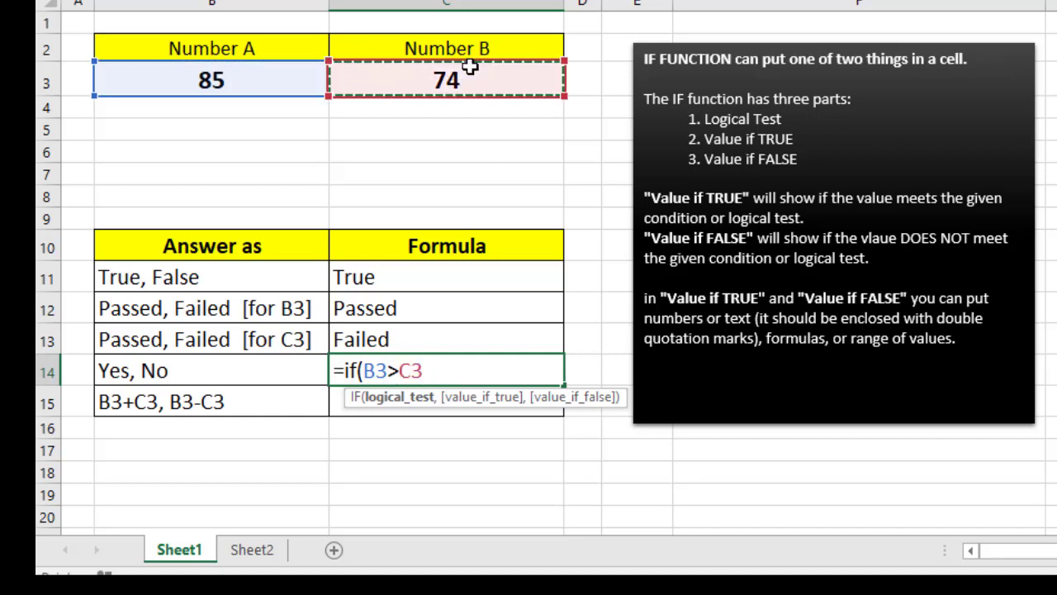
type(",")
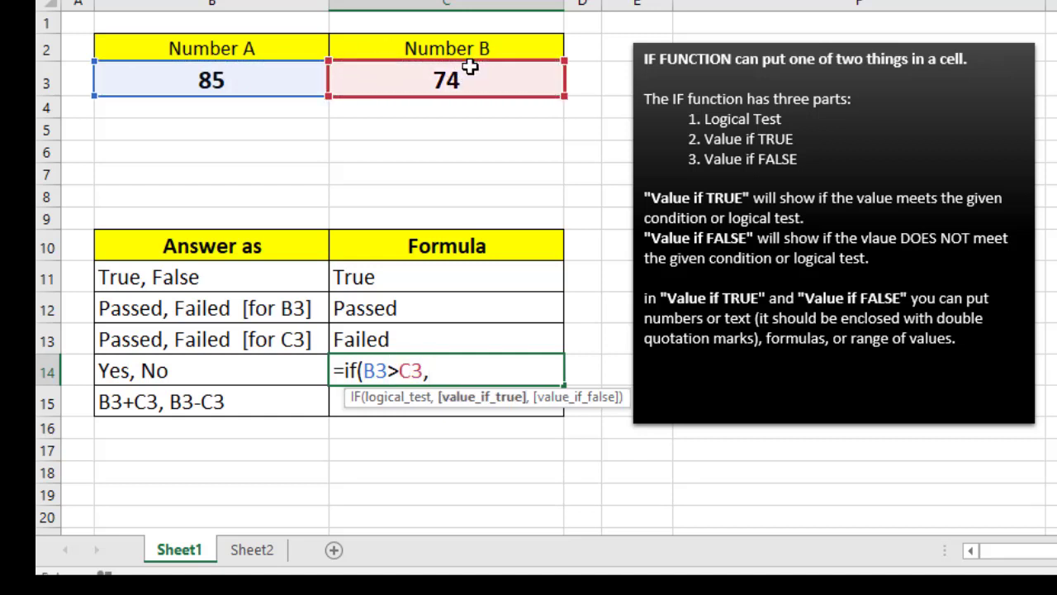
type("\"Yes\",")
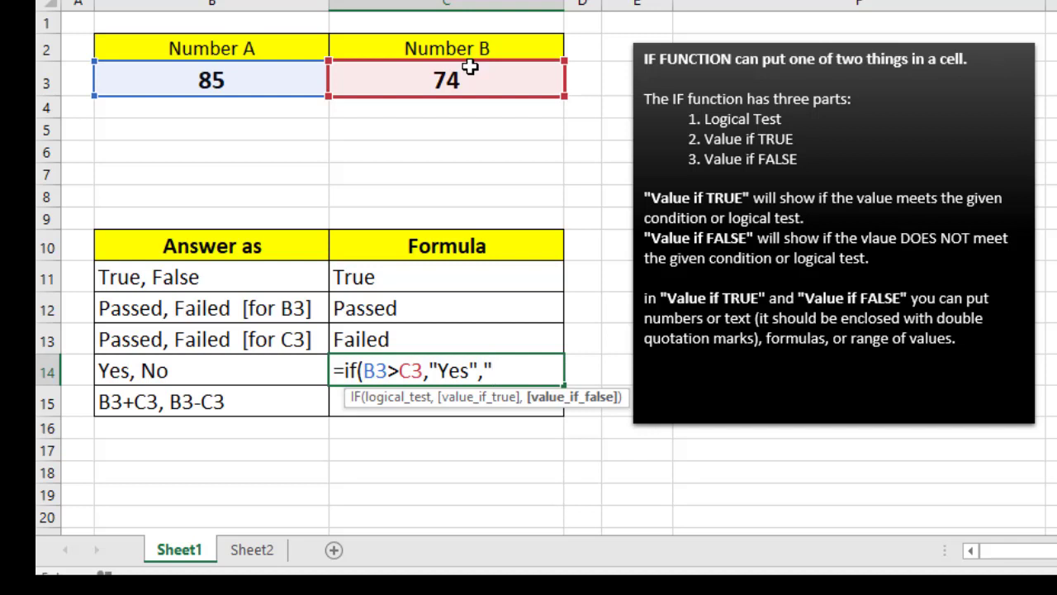
type("\"No\")")
key("Return")
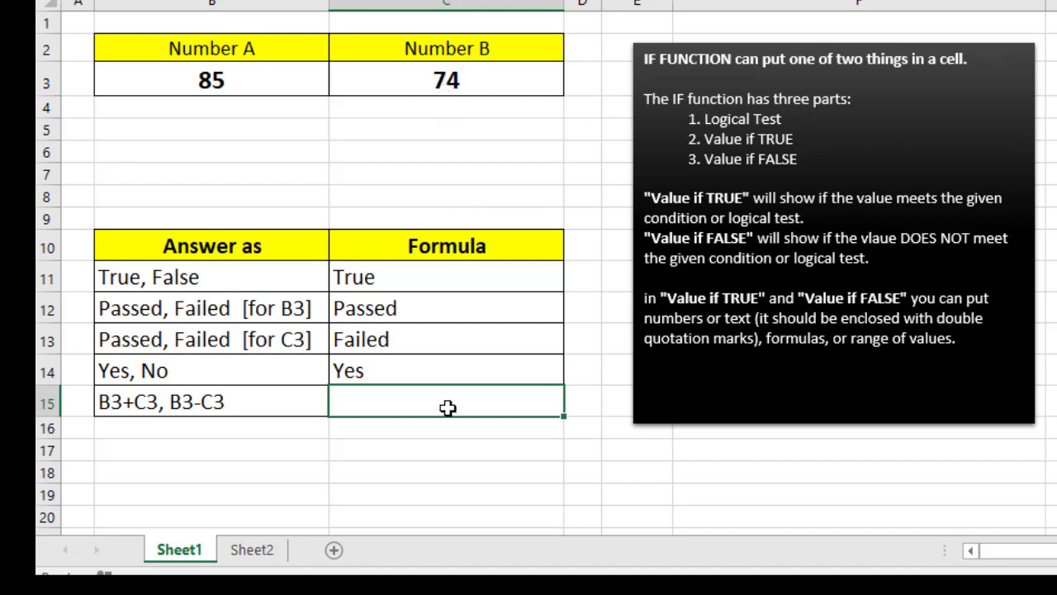
Begin an IF formula in C15 with B3>C3 as the logical test.
left_click(142, 401)
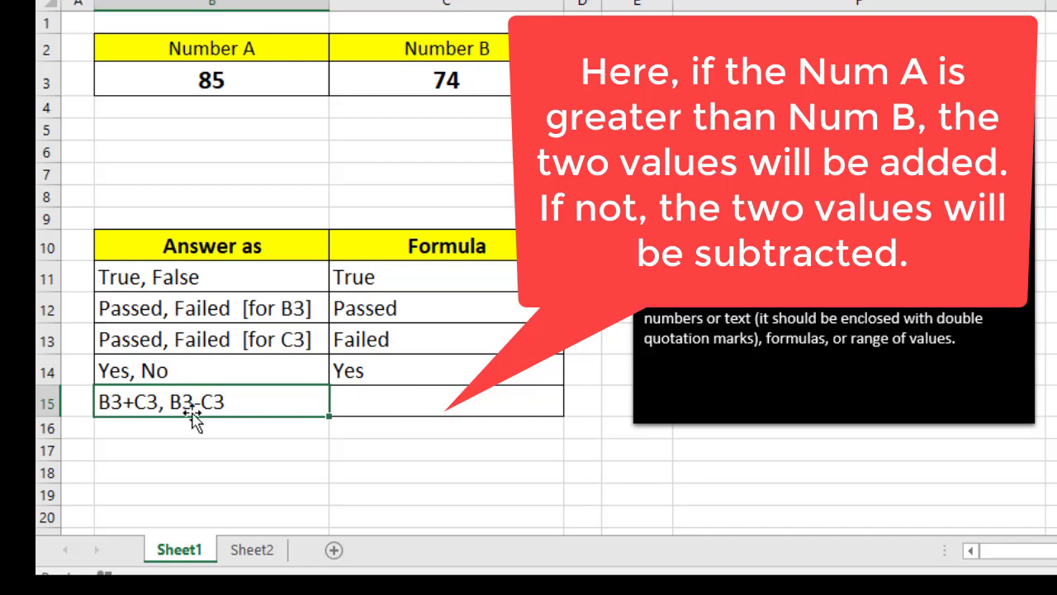
left_click(396, 396)
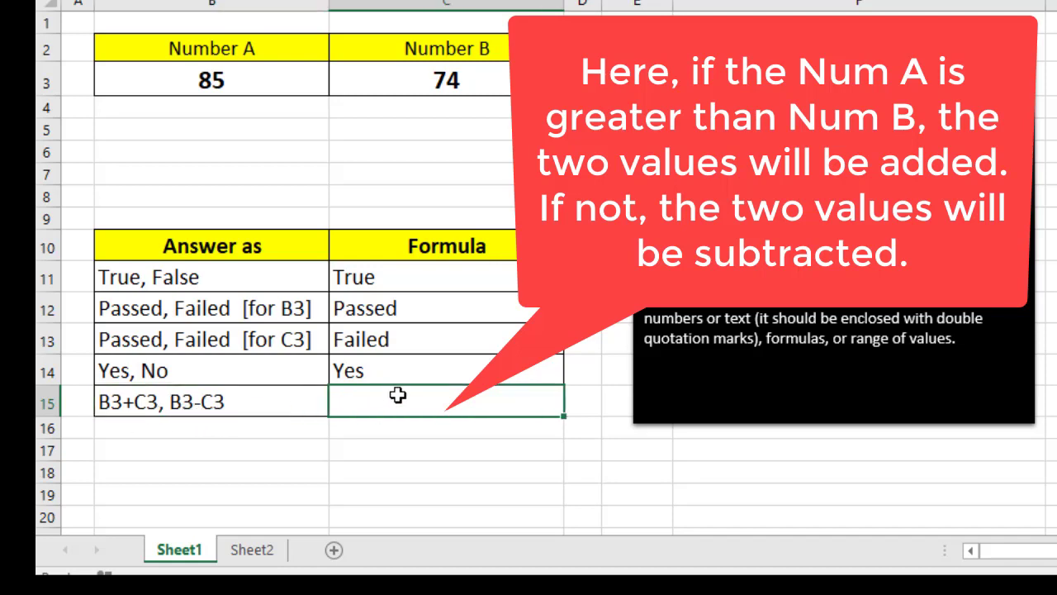
type("=")
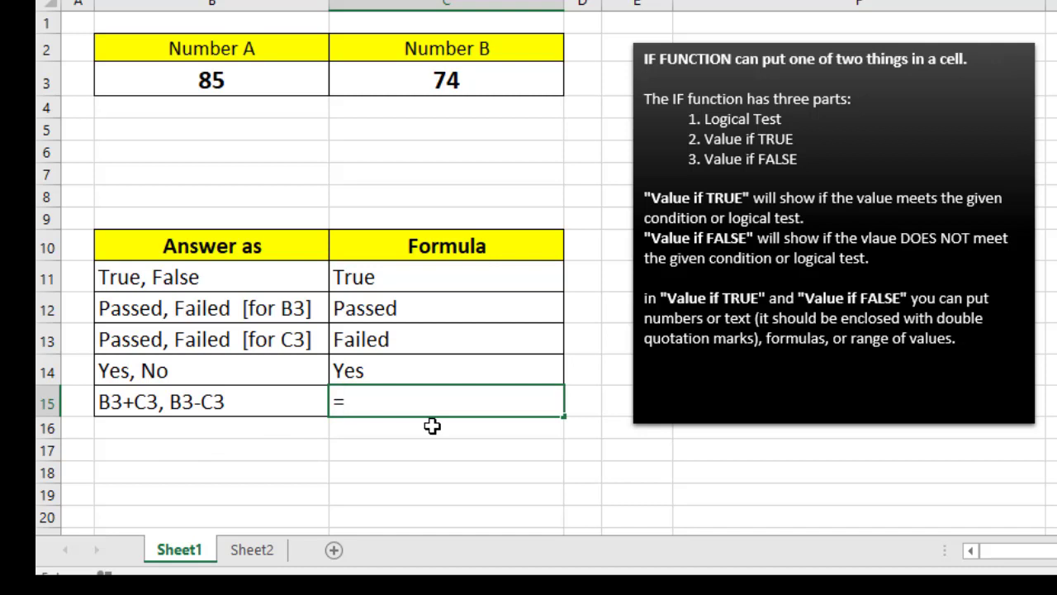
type("if(")
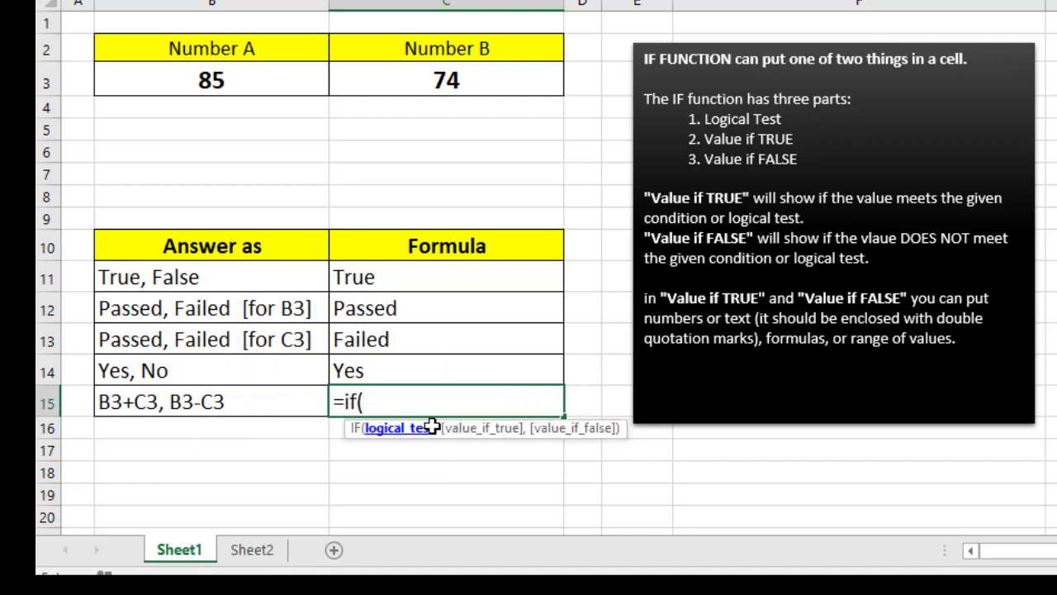
left_click(235, 81)
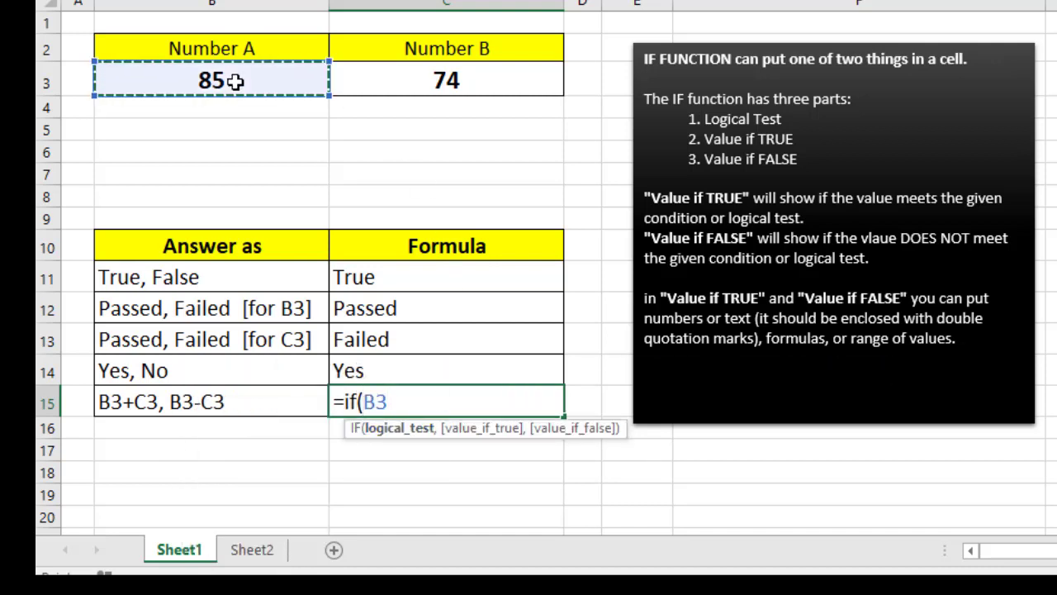
type(">")
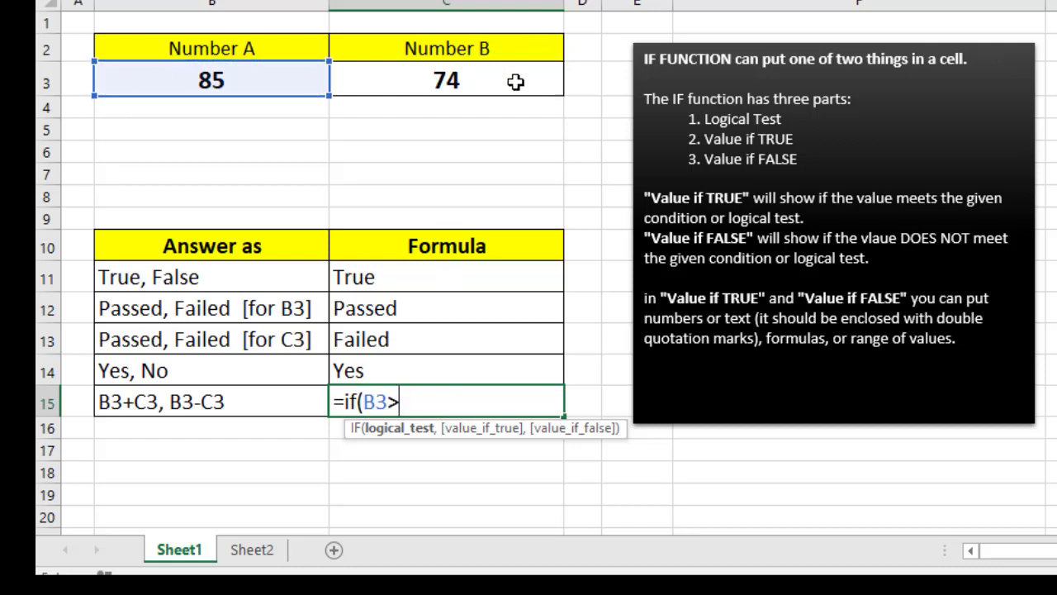
left_click(474, 87)
type(",")
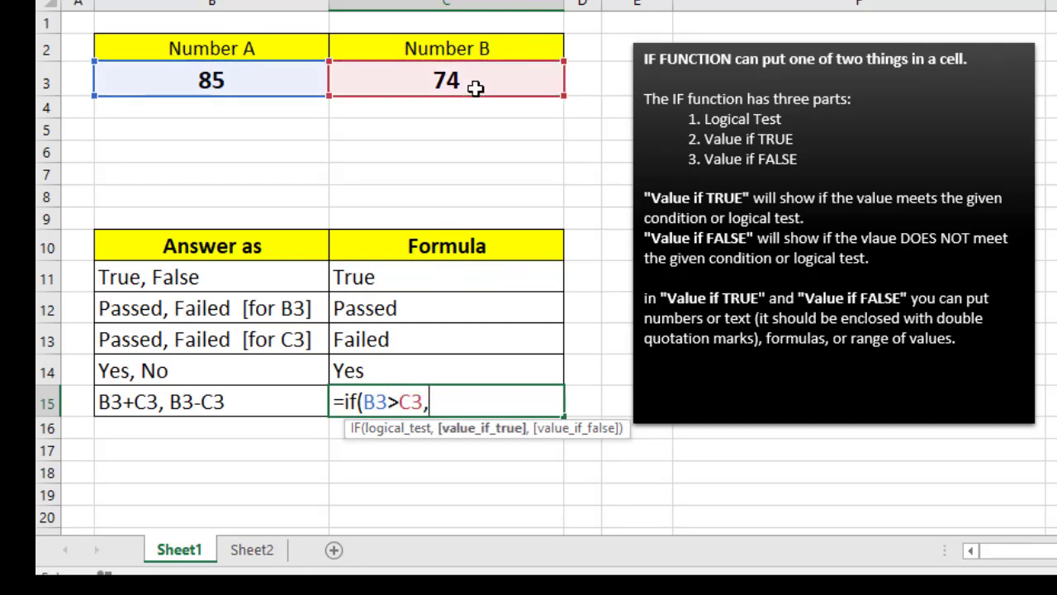
Add B3+C3 as the value if true in the C15 formula.
type(" be")
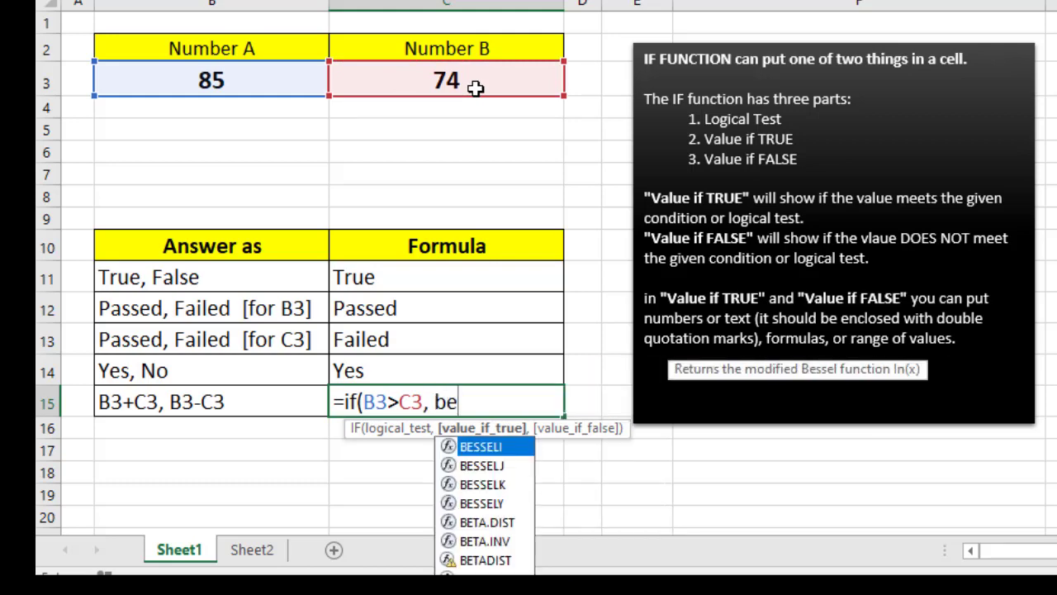
key("BackSpace")
key("BackSpace")
type("BE")
key("BackSpace")
type("3")
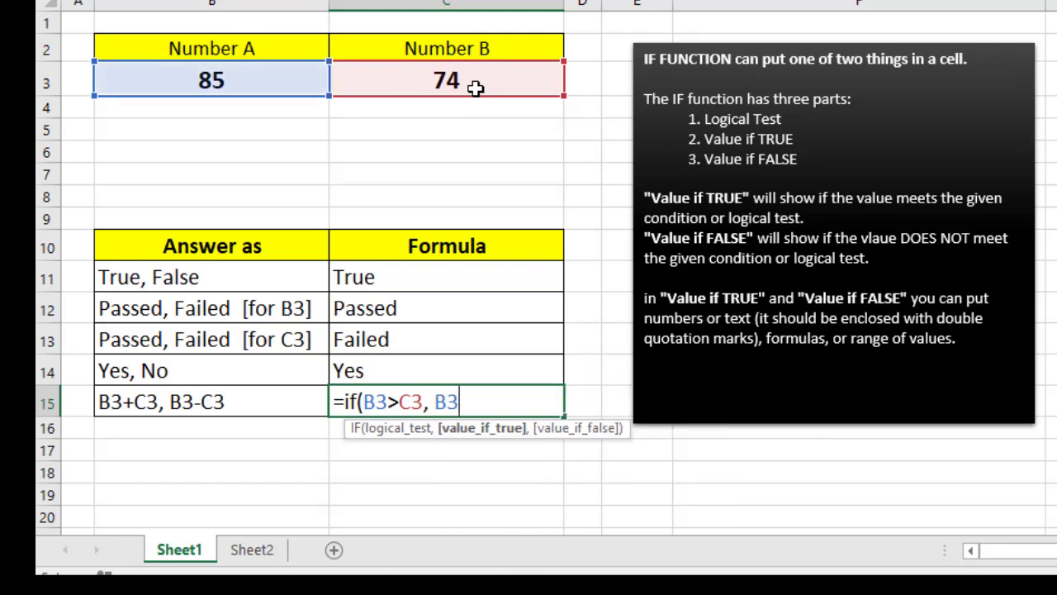
type("+")
left_click(476, 88)
type(",")
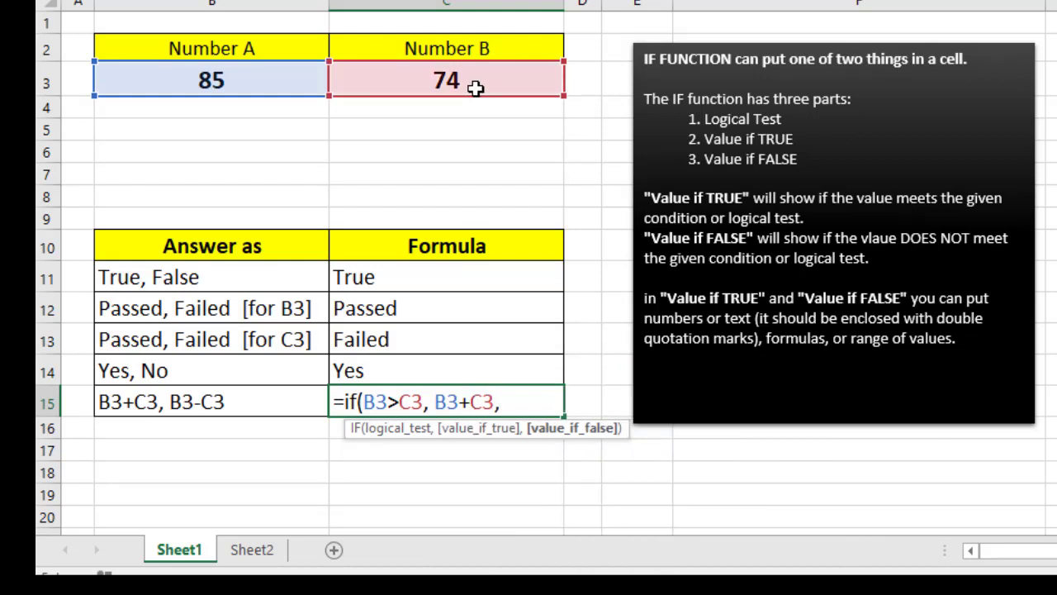
Finish the C15 formula with B3-C3 as the value if false.
type(" B")
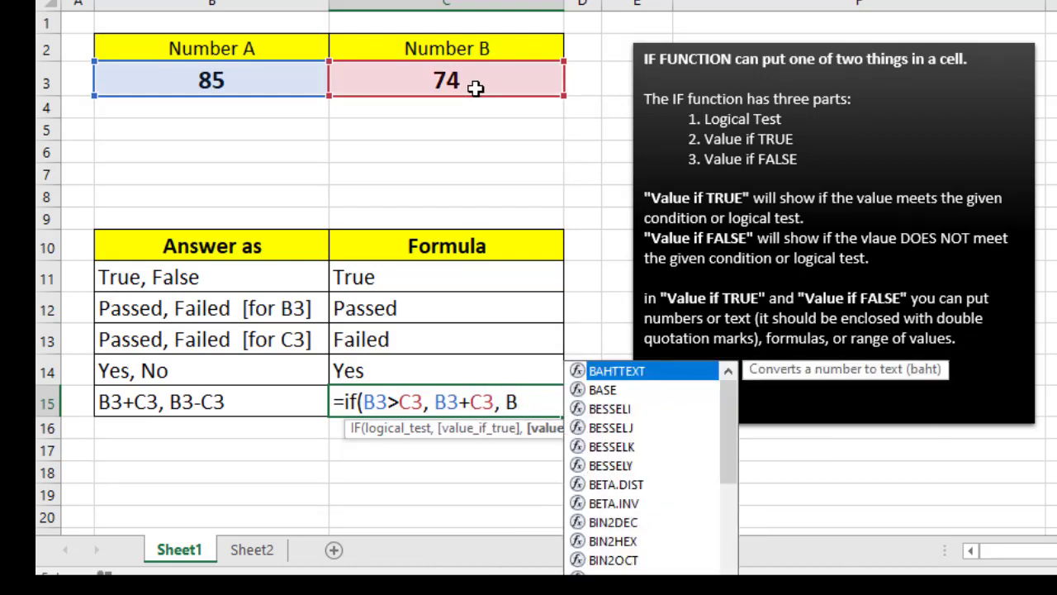
type("3=")
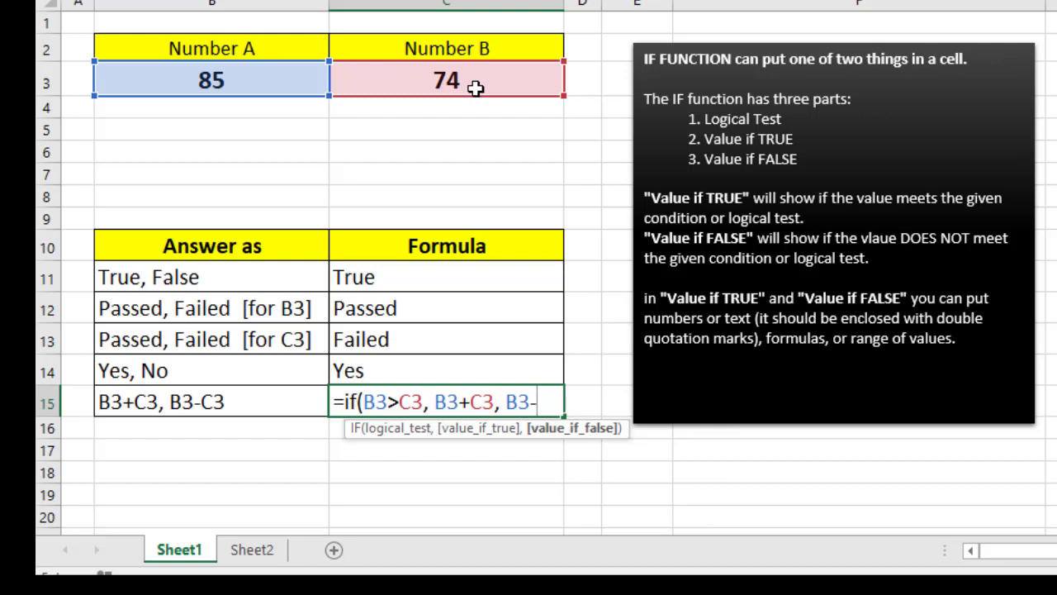
type("C3")
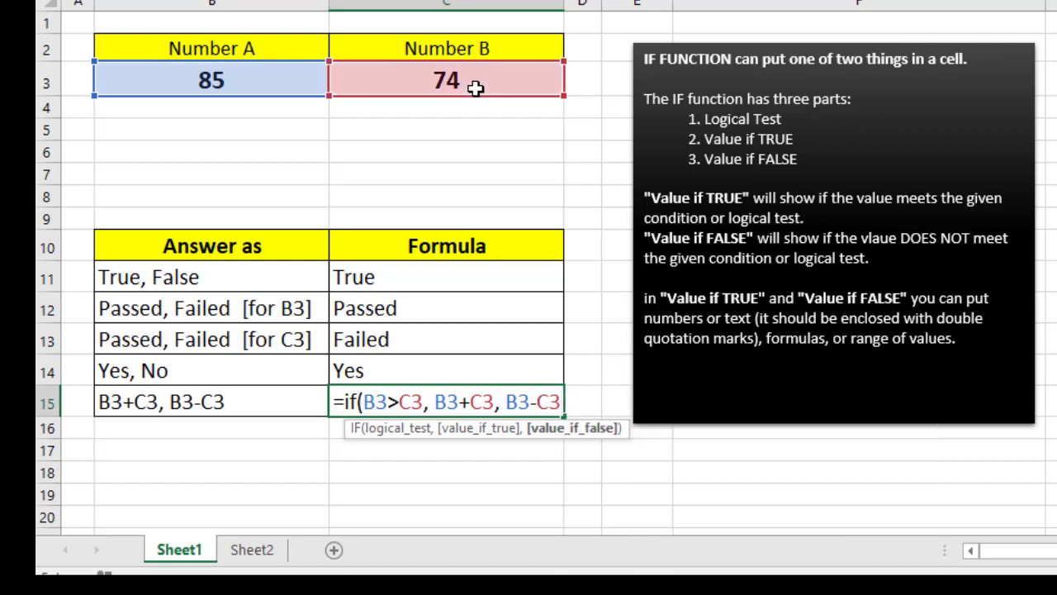
type(")")
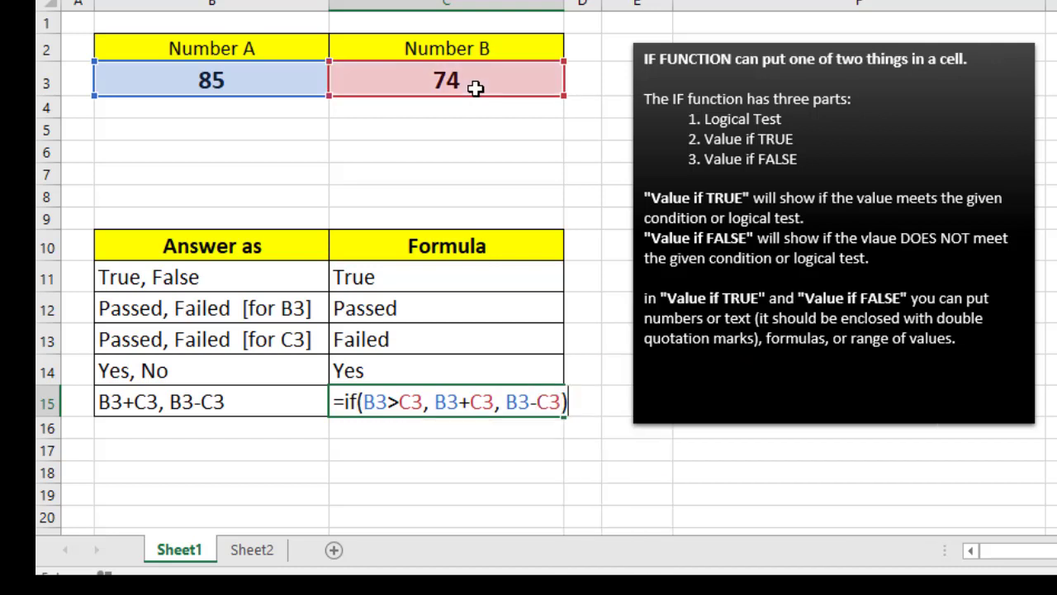
key("Return")
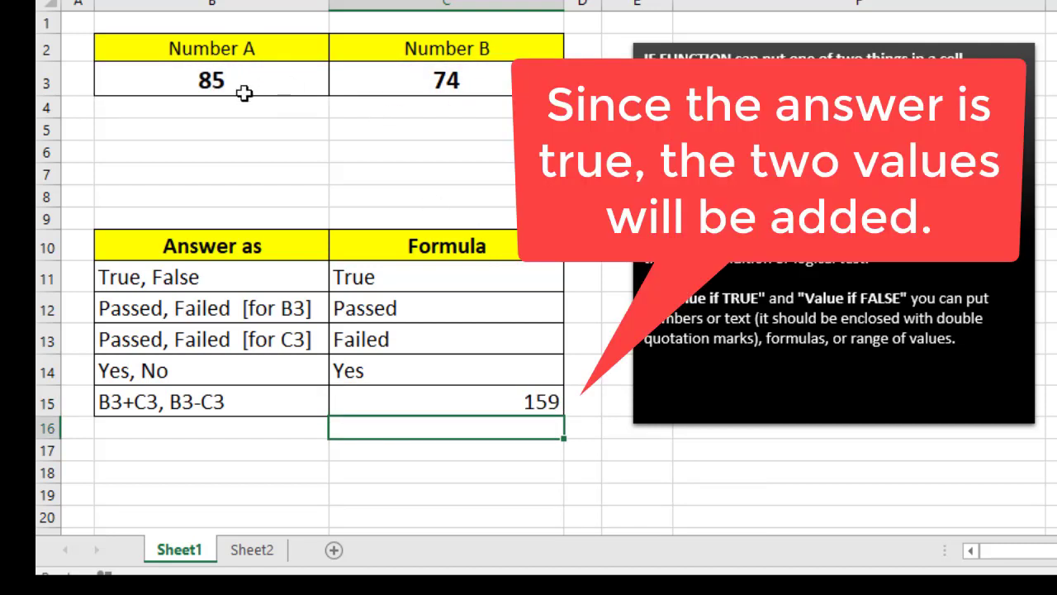
left_click(208, 85)
left_click(468, 79)
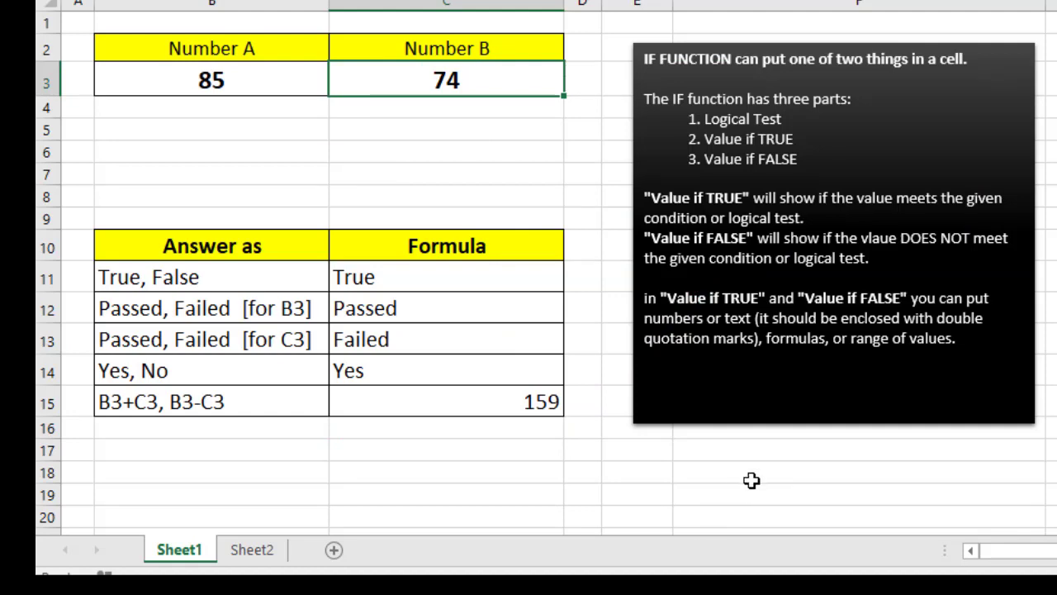
left_click(751, 480)
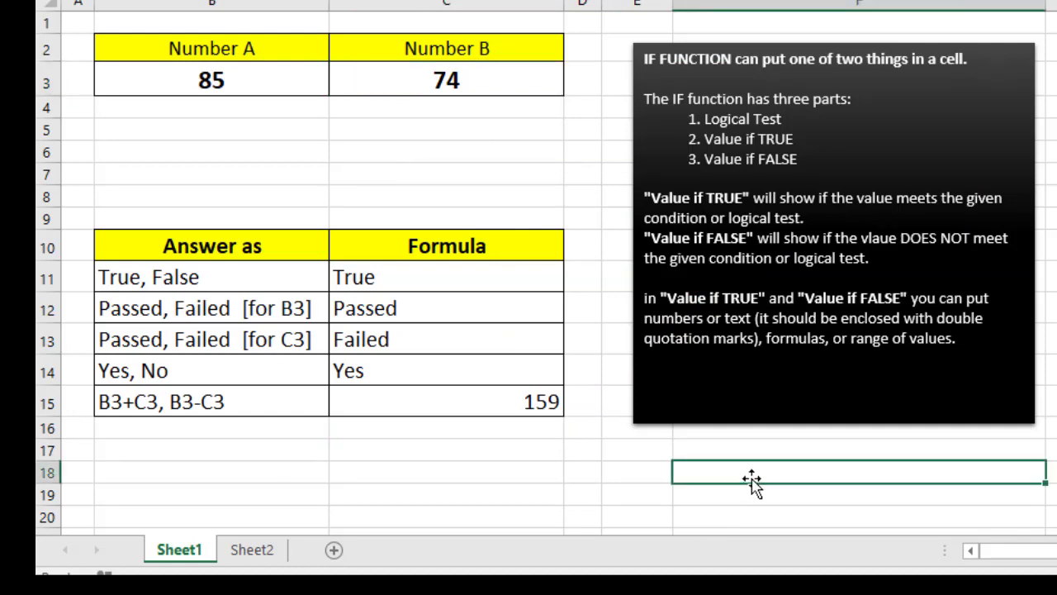